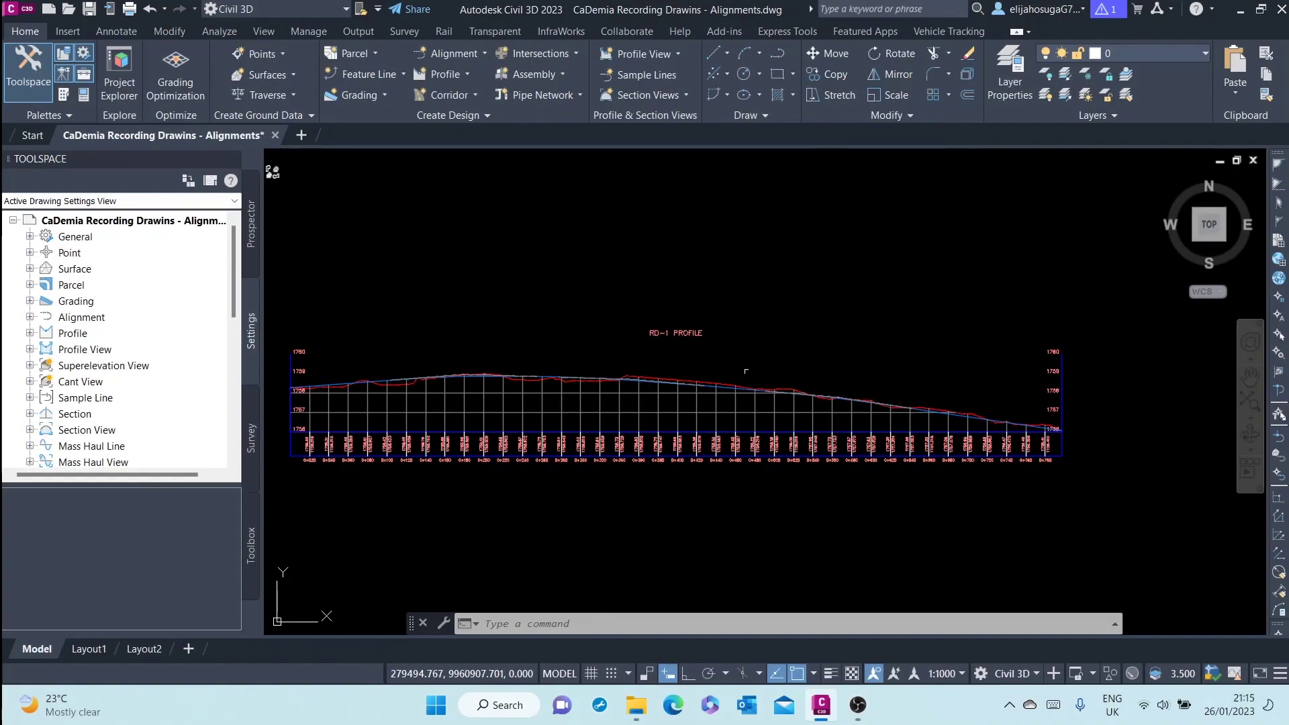
Step: Select the RD-1 FG Design Profile and open its Profile Labels dialog via Edit Labels
{"action": "middle_click_drag", "start_coordinate": [517, 313], "coordinate": [619, 273]}
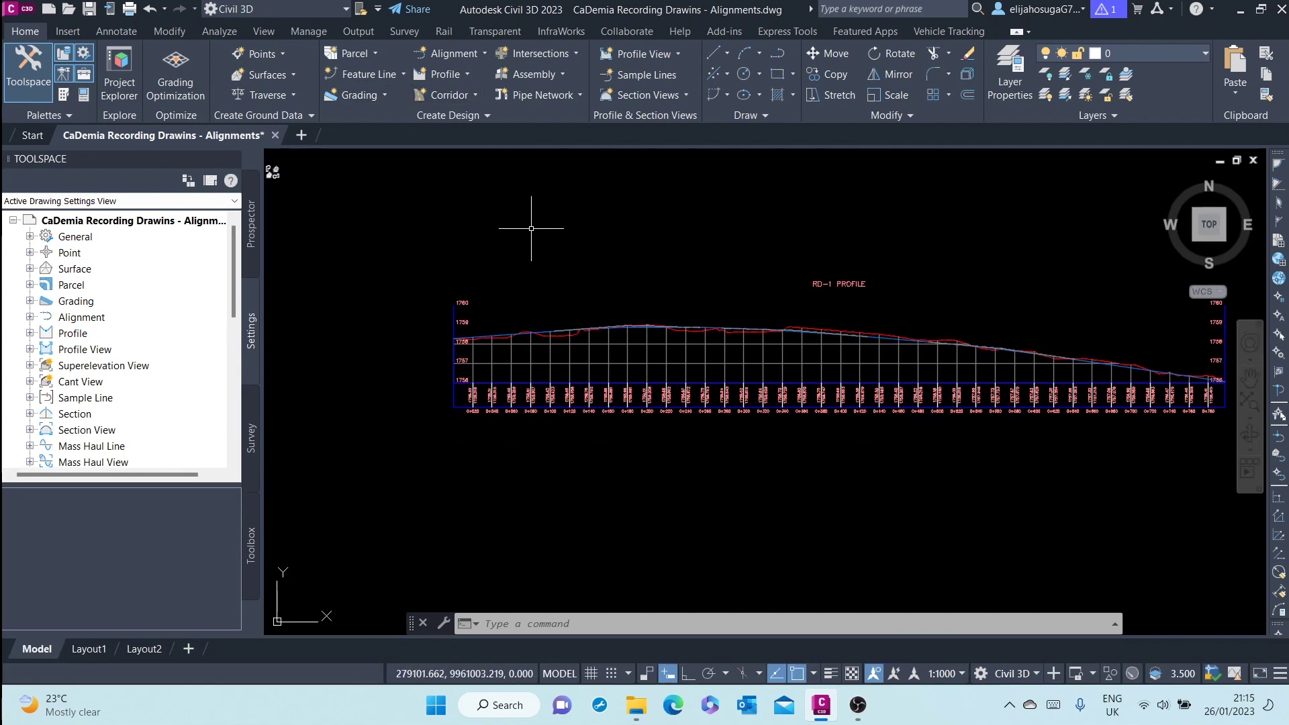
{"action": "scroll", "coordinate": [607, 299], "scroll_direction": "up", "scroll_amount": 4}
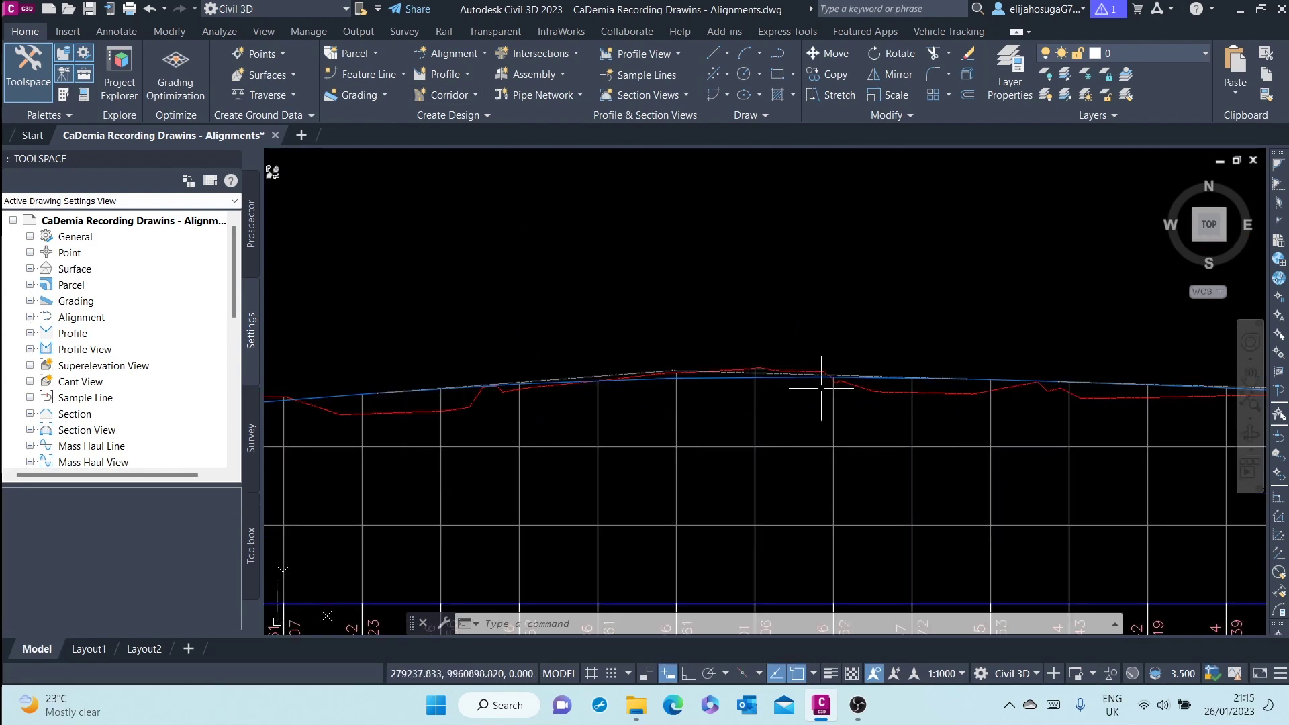
{"action": "left_click", "coordinate": [1009, 371]}
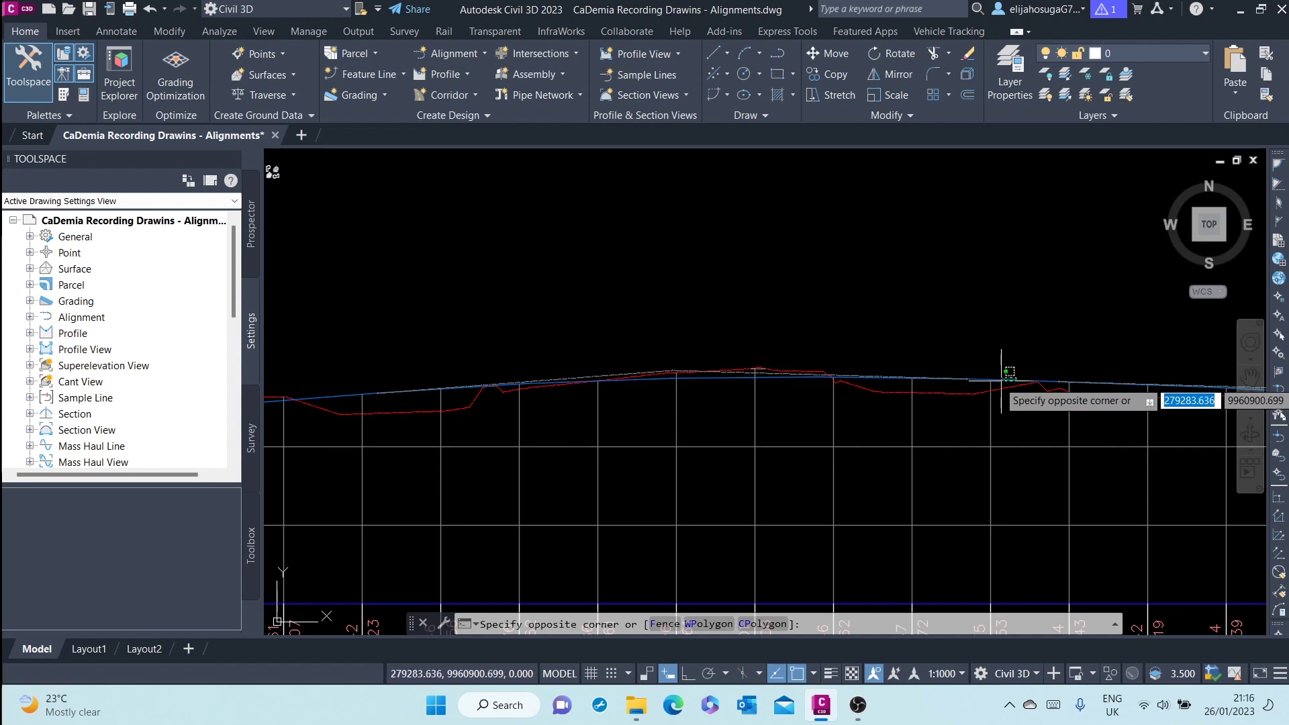
{"action": "left_click", "coordinate": [675, 392]}
{"action": "scroll", "coordinate": [674, 392], "scroll_direction": "down", "scroll_amount": 3}
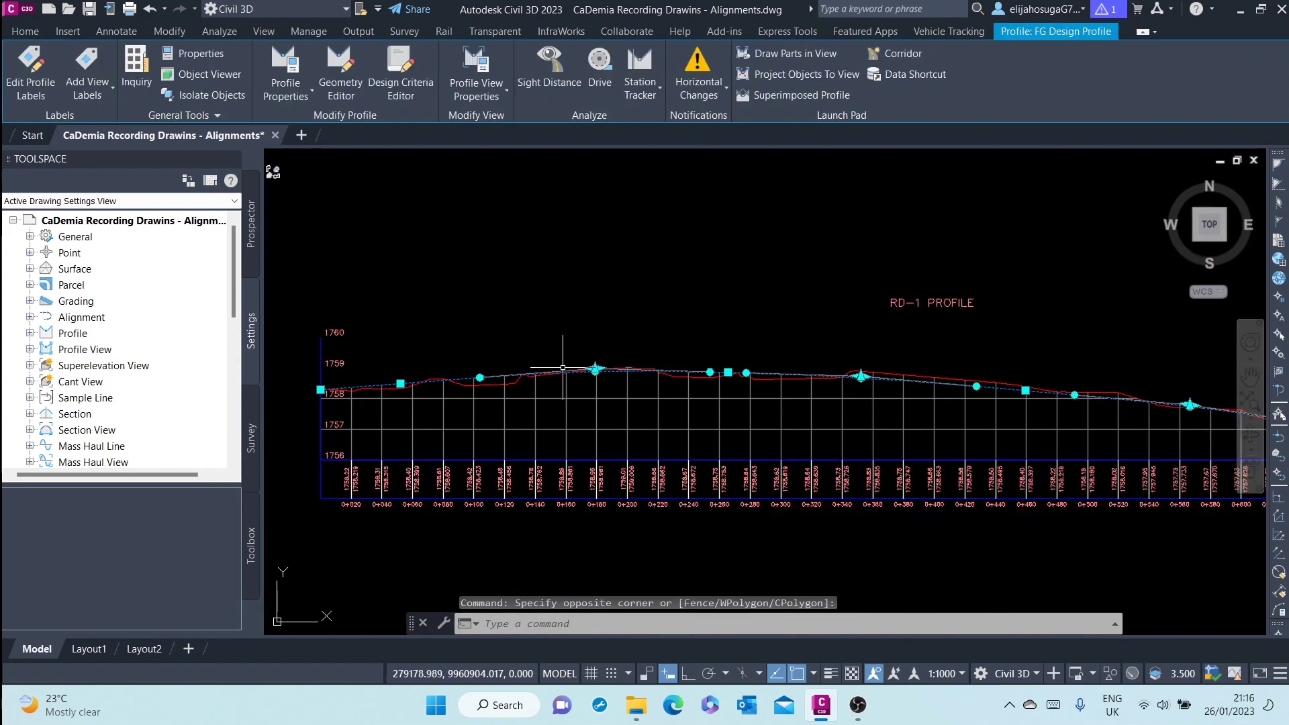
{"action": "right_click", "coordinate": [692, 385]}
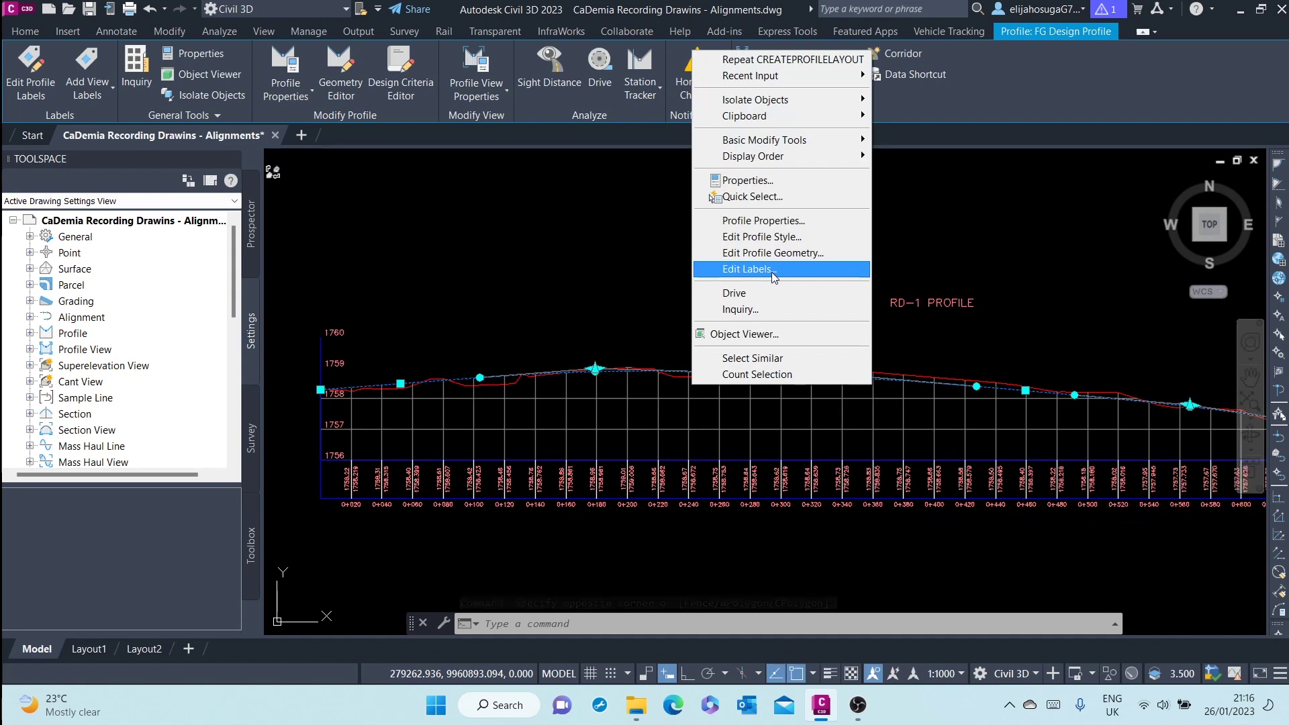
{"action": "left_click", "coordinate": [604, 276]}
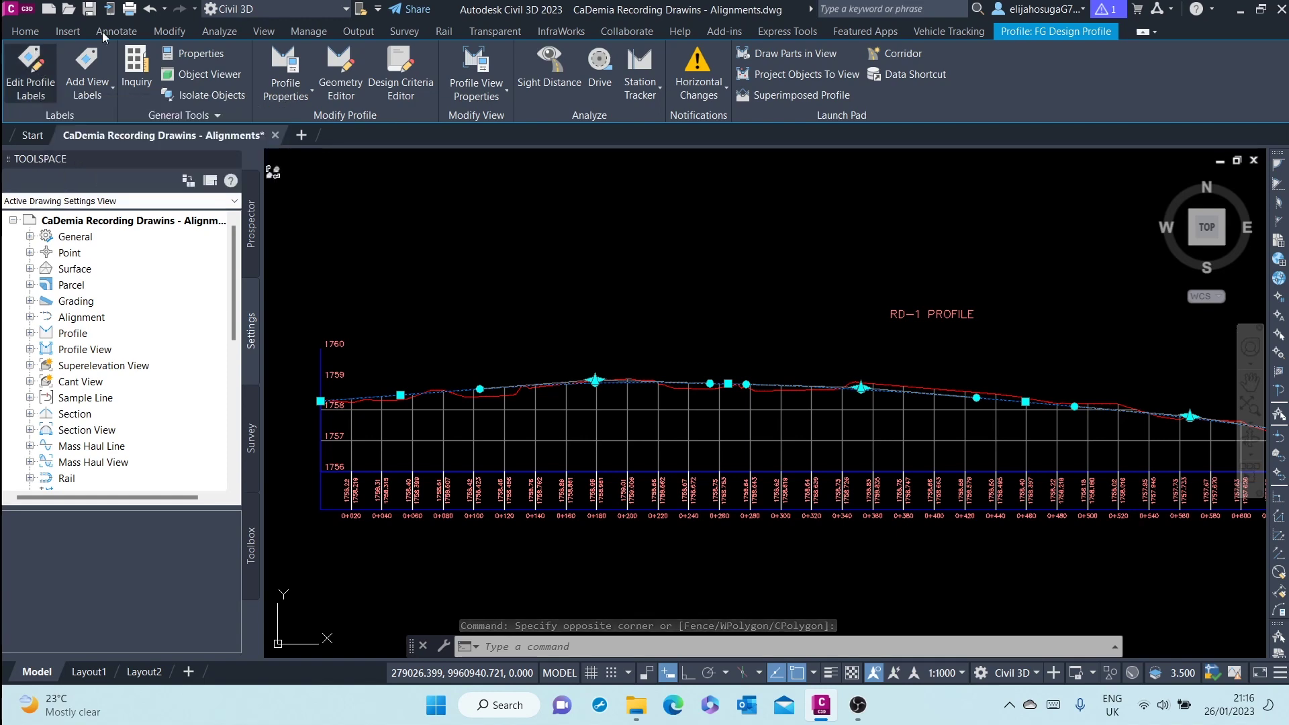
{"action": "left_click_drag", "start_coordinate": [499, 236], "coordinate": [855, 112]}
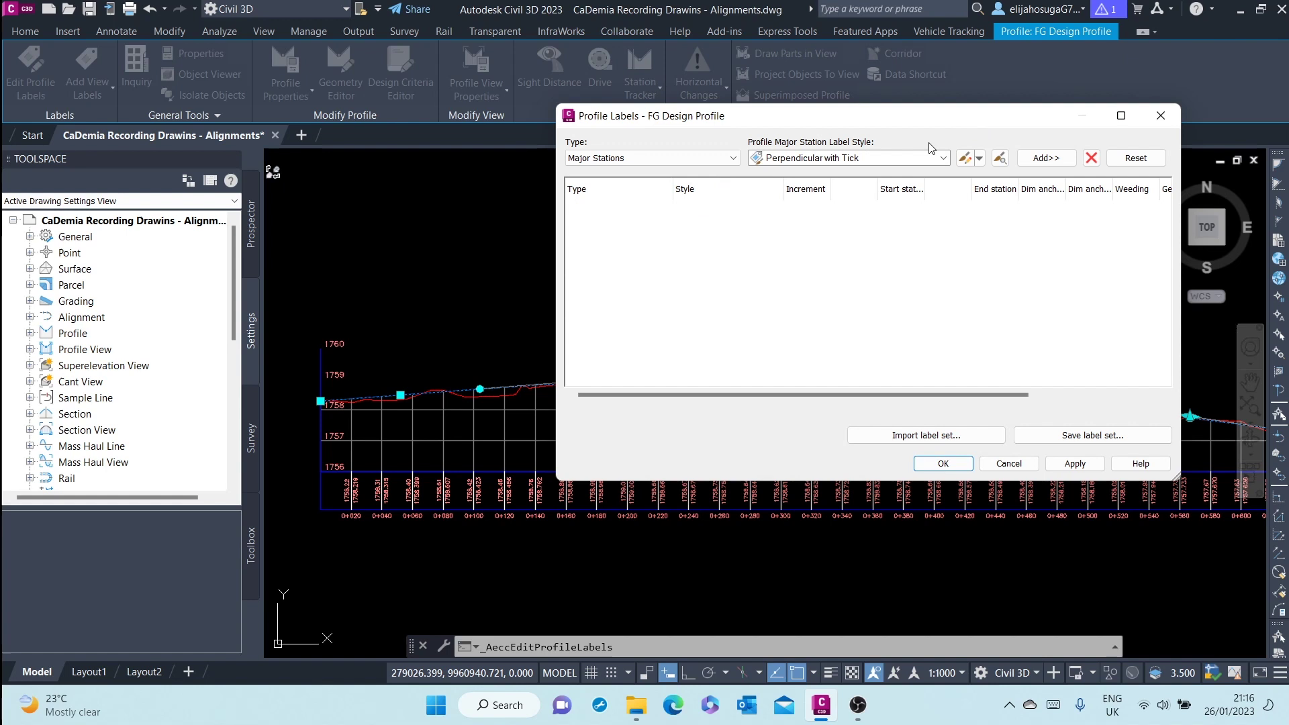
Step: Add a Crest Curves label styled Crest Only to the profile label list
{"action": "left_click", "coordinate": [703, 158]}
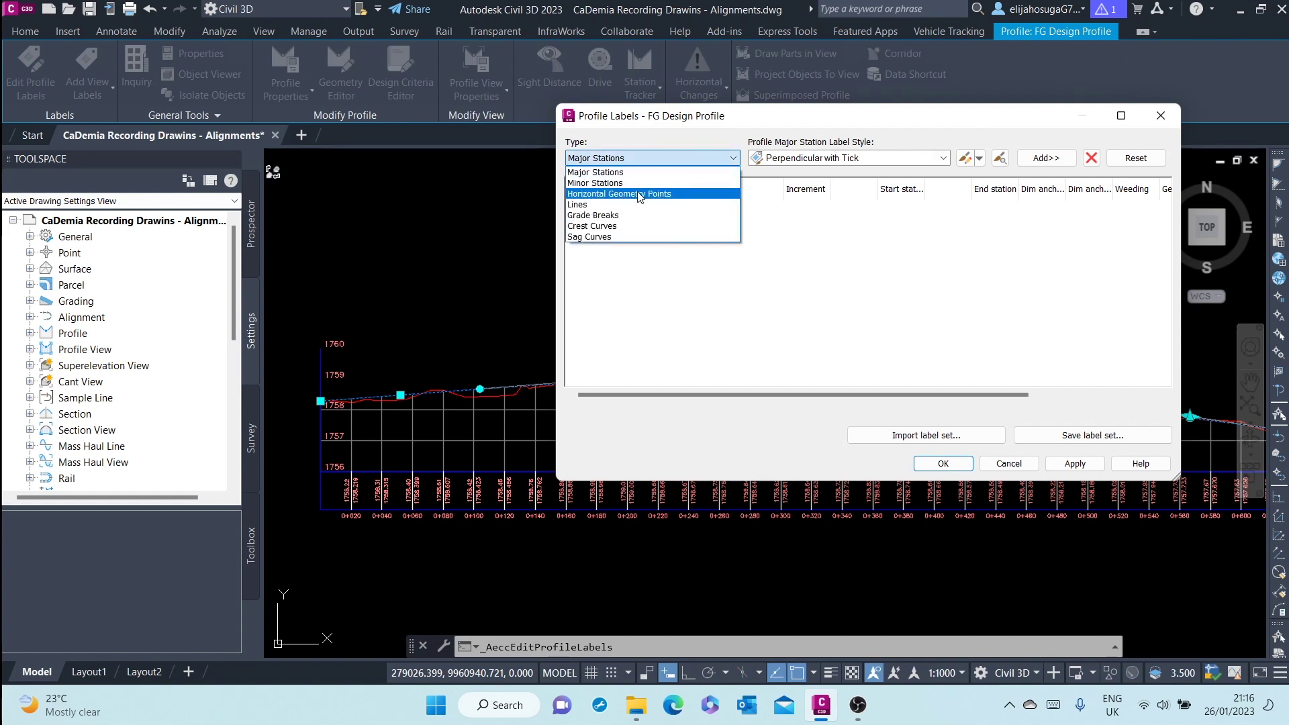
{"action": "left_click", "coordinate": [605, 227]}
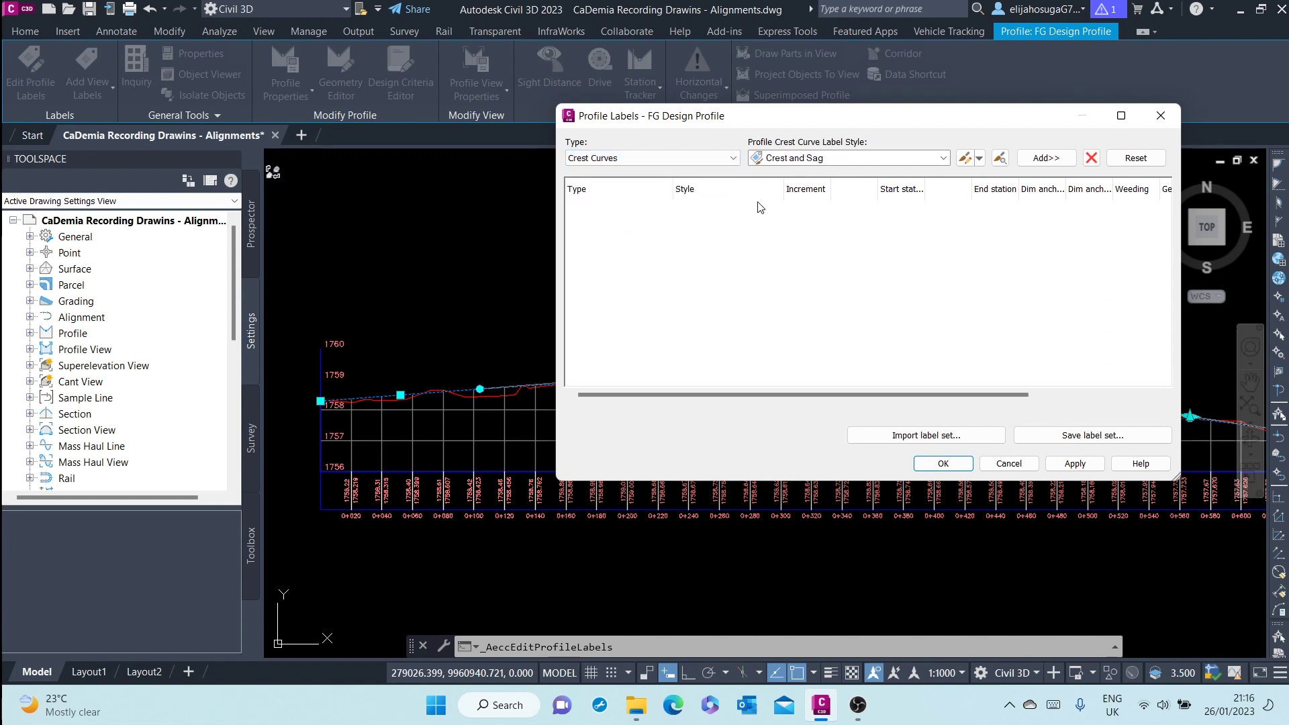
{"action": "left_click", "coordinate": [861, 160]}
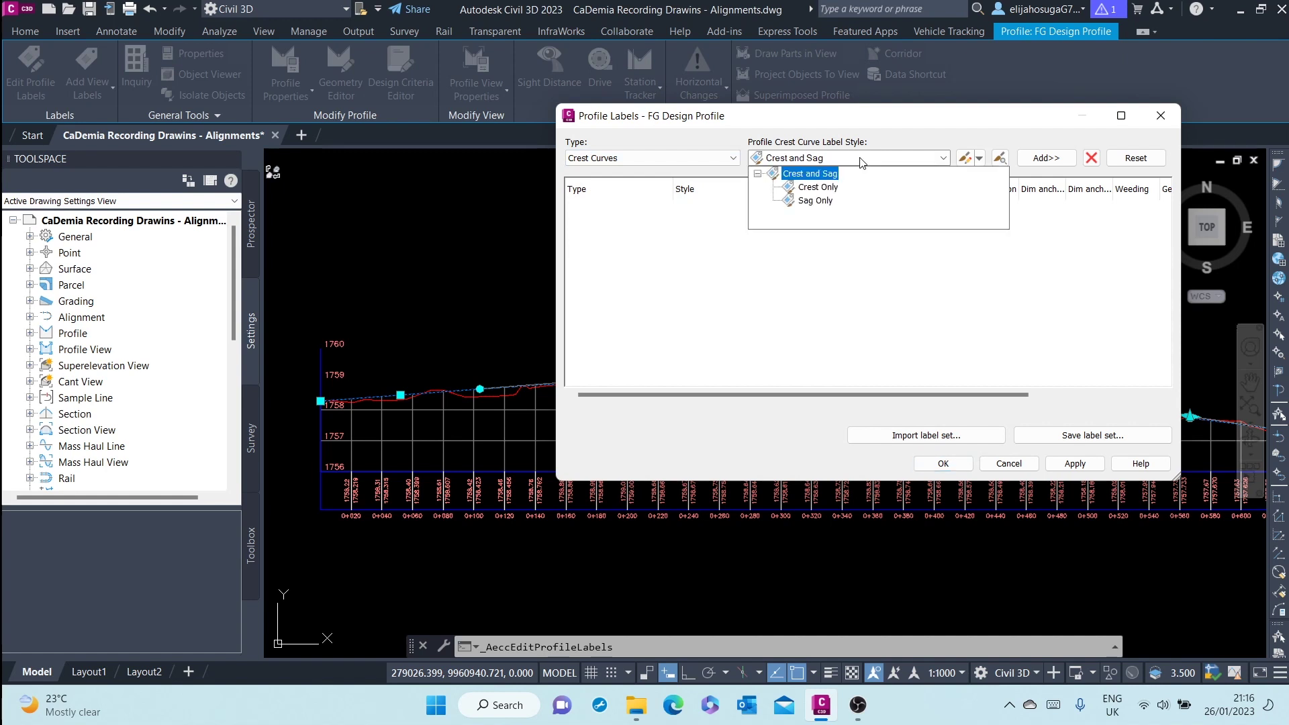
{"action": "left_click", "coordinate": [861, 160]}
{"action": "left_click", "coordinate": [861, 160]}
{"action": "left_click", "coordinate": [818, 188]}
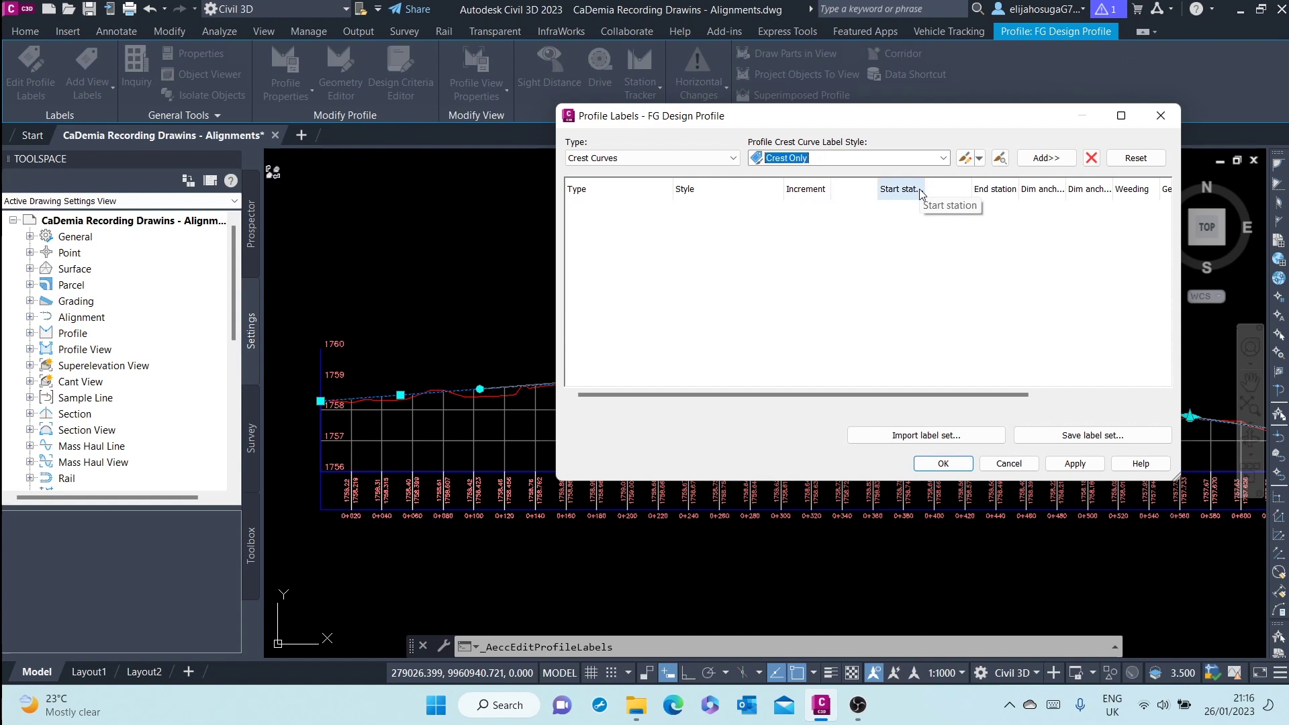
{"action": "left_click", "coordinate": [1046, 158]}
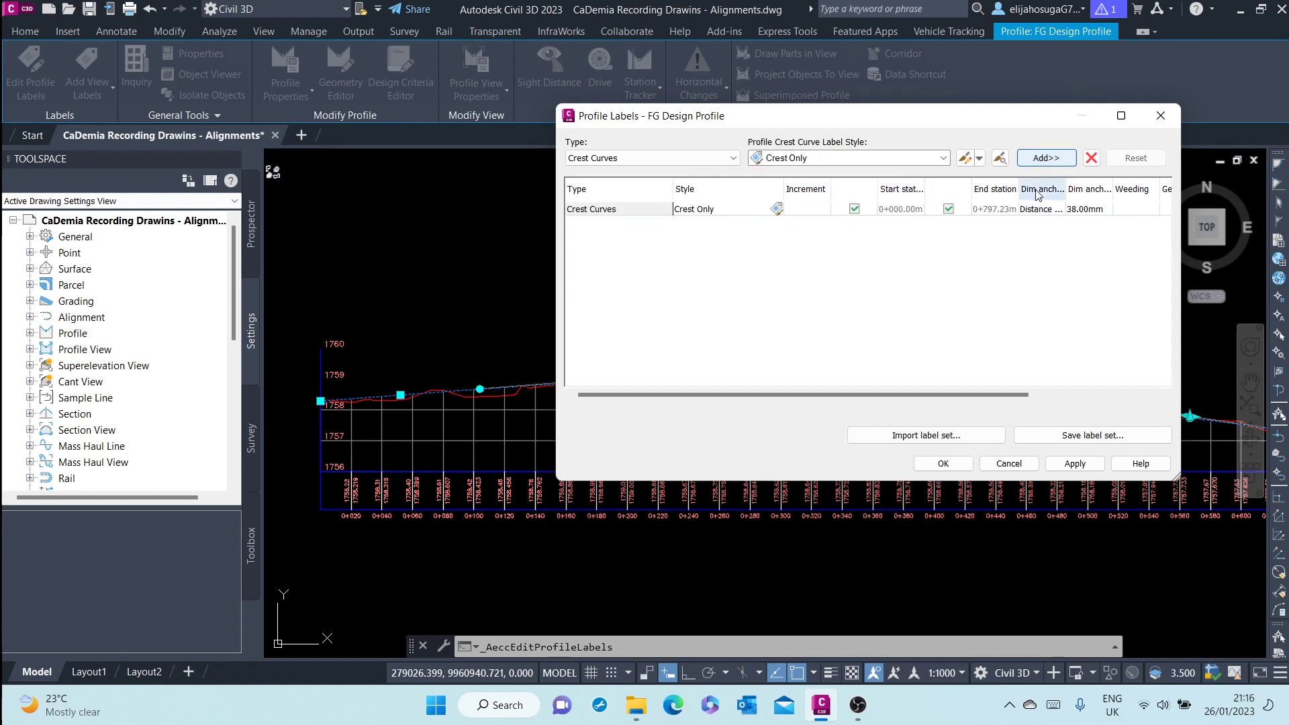
Step: Add a Sag Curves label styled Sag Only to the list
{"action": "left_click", "coordinate": [656, 163]}
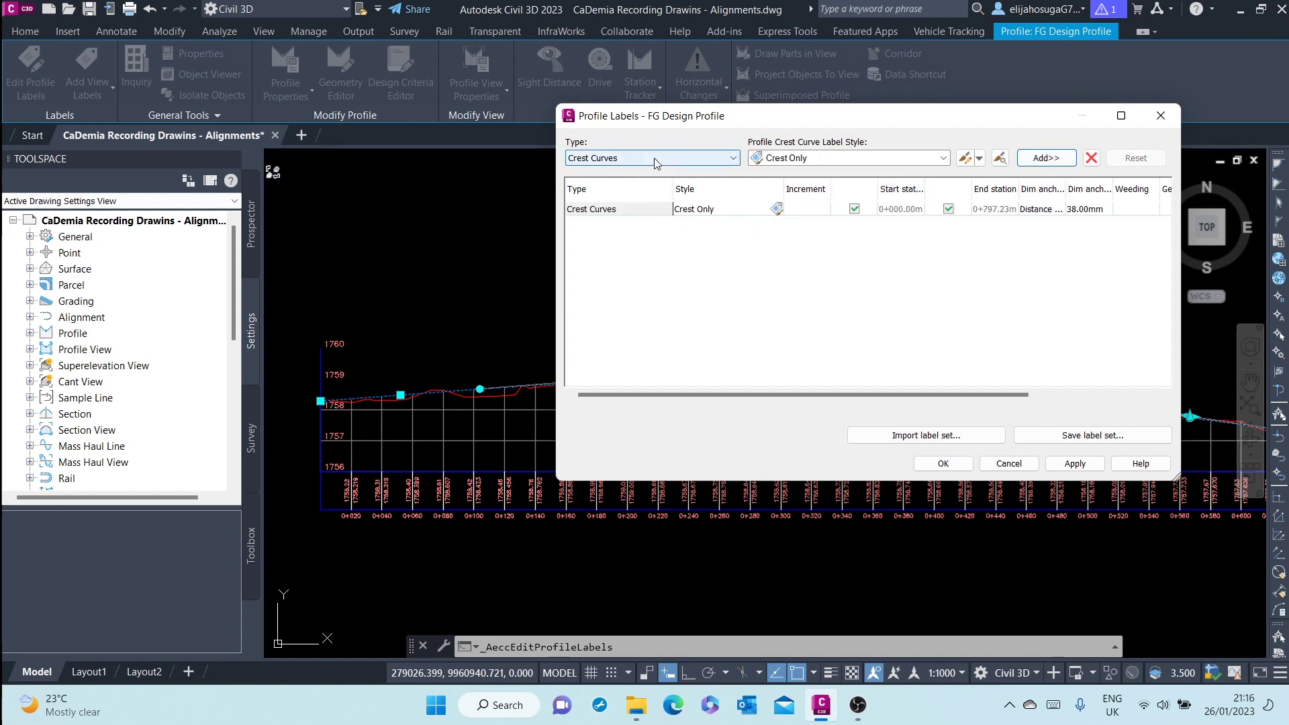
{"action": "left_click", "coordinate": [606, 239]}
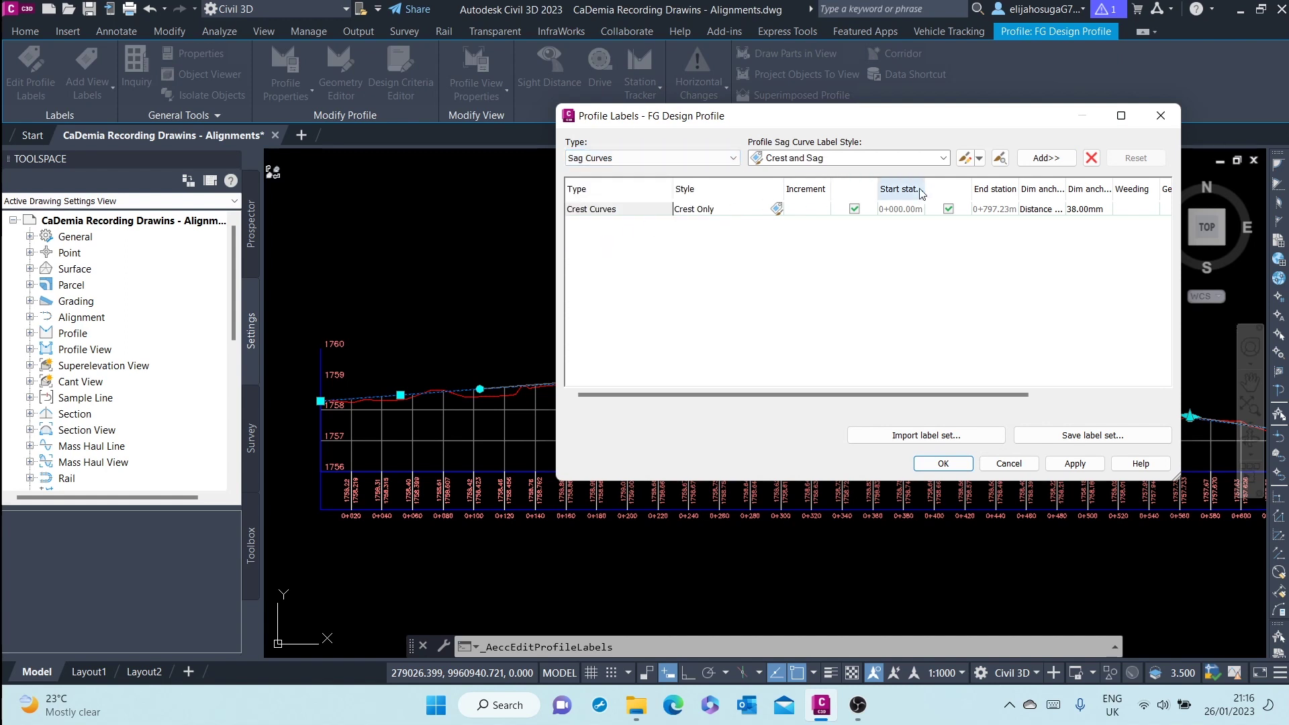
{"action": "left_click", "coordinate": [918, 161]}
{"action": "left_click", "coordinate": [814, 200]}
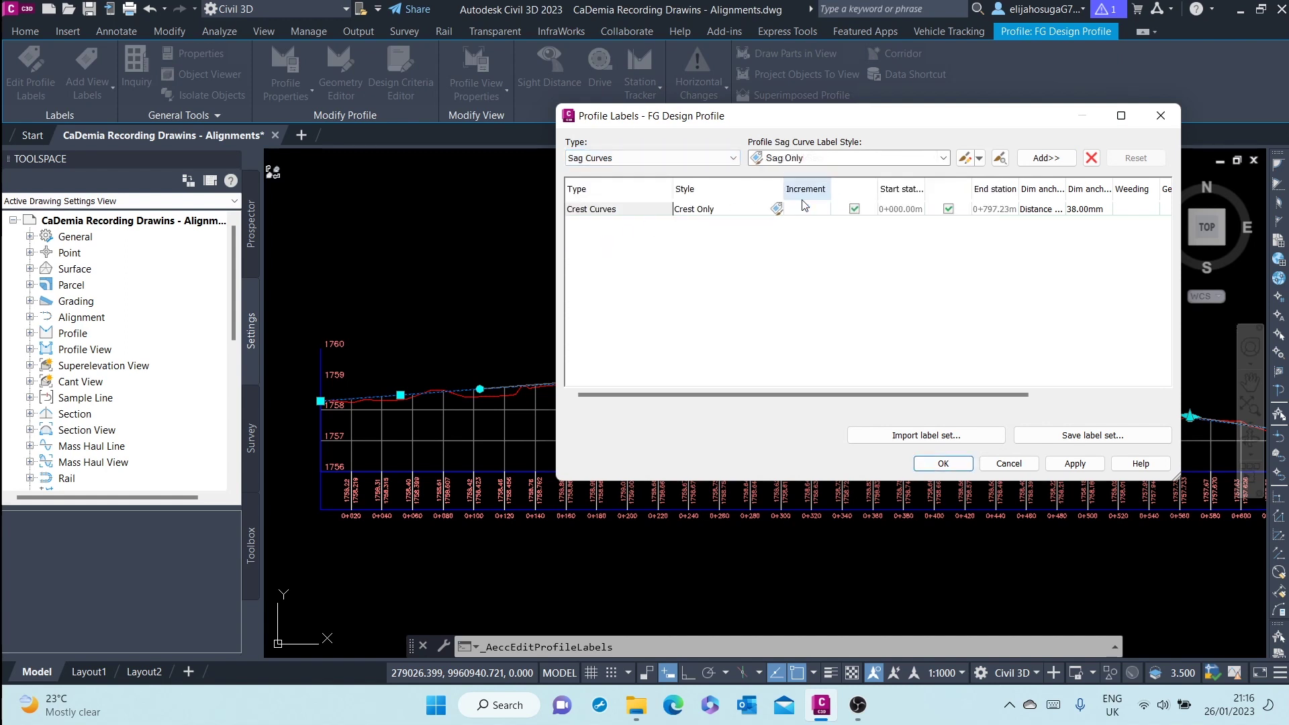
{"action": "left_click", "coordinate": [1023, 160]}
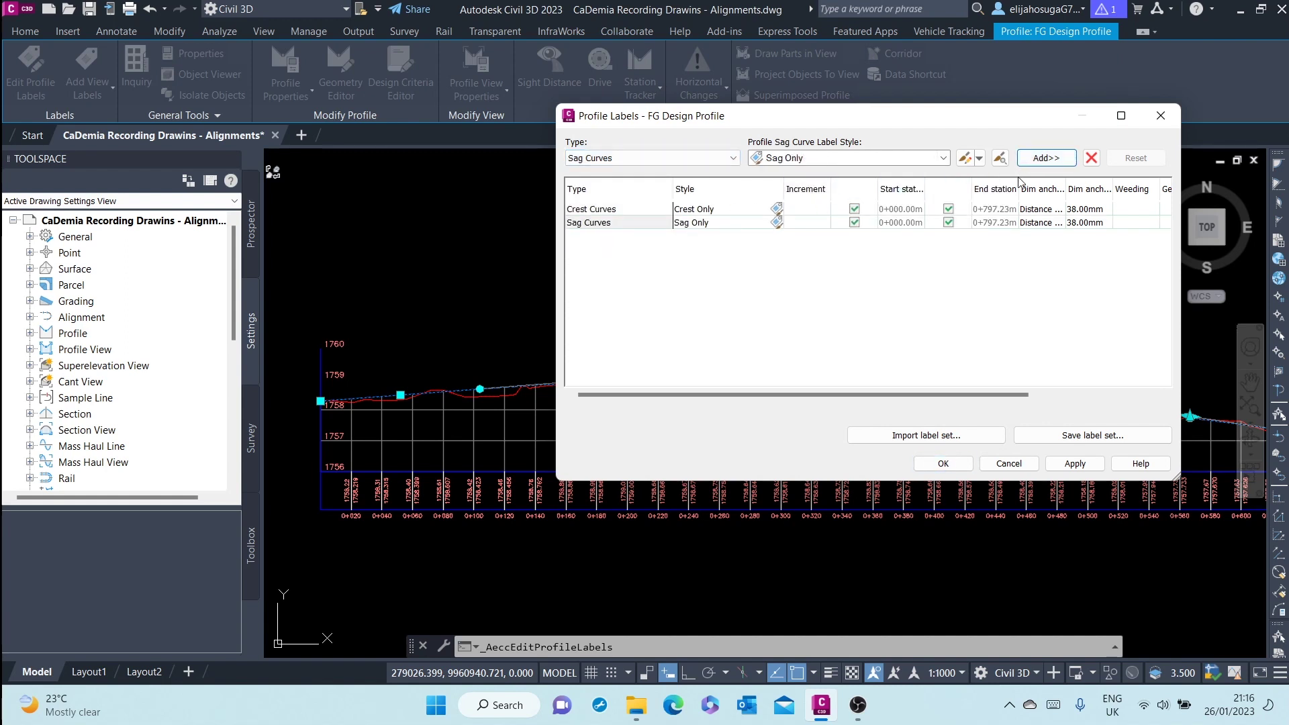
Step: Add a Lines label styled Percent Grade to the profile label list
{"action": "left_click", "coordinate": [698, 161]}
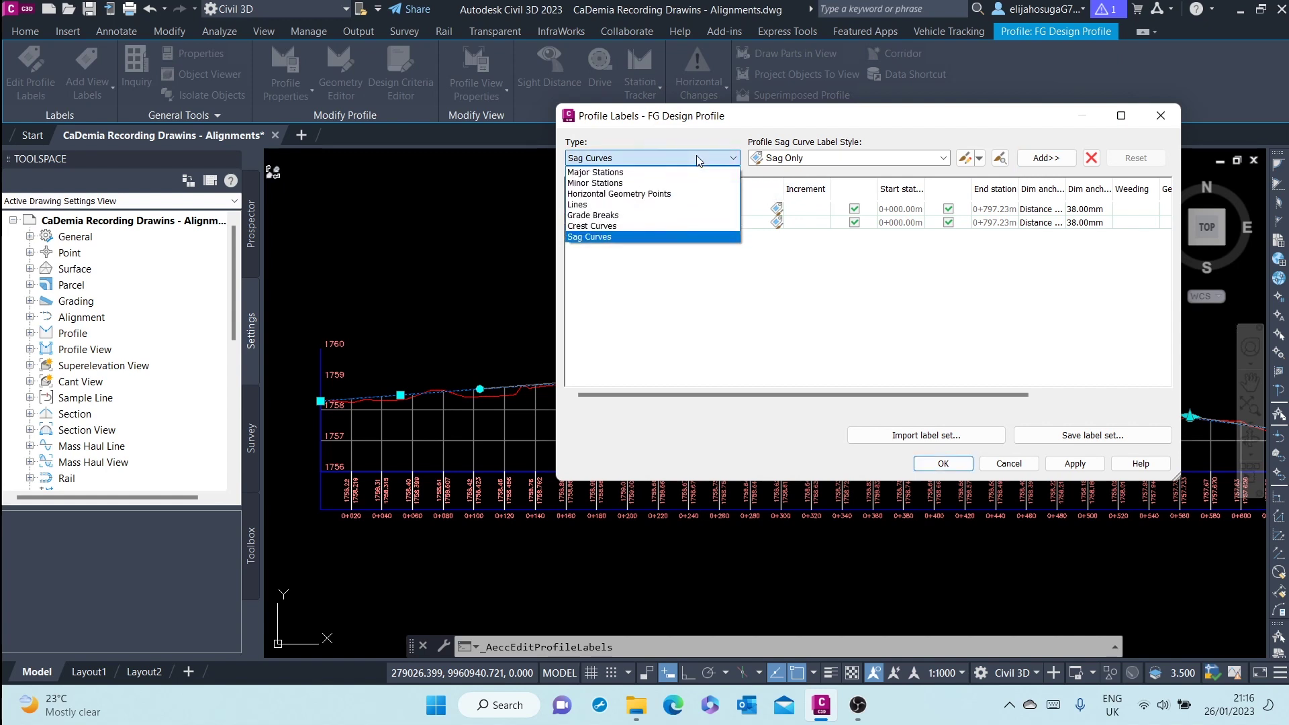
{"action": "left_click", "coordinate": [600, 205]}
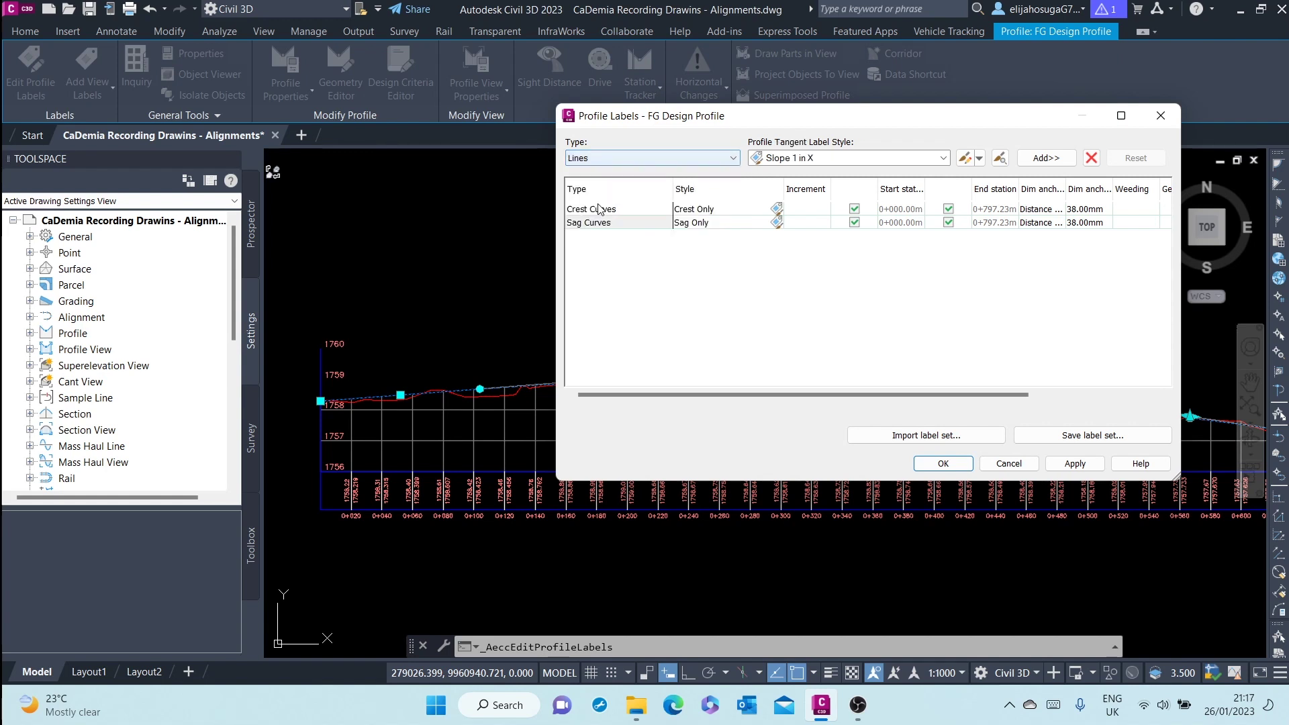
{"action": "left_click", "coordinate": [866, 160]}
{"action": "left_click", "coordinate": [827, 173]}
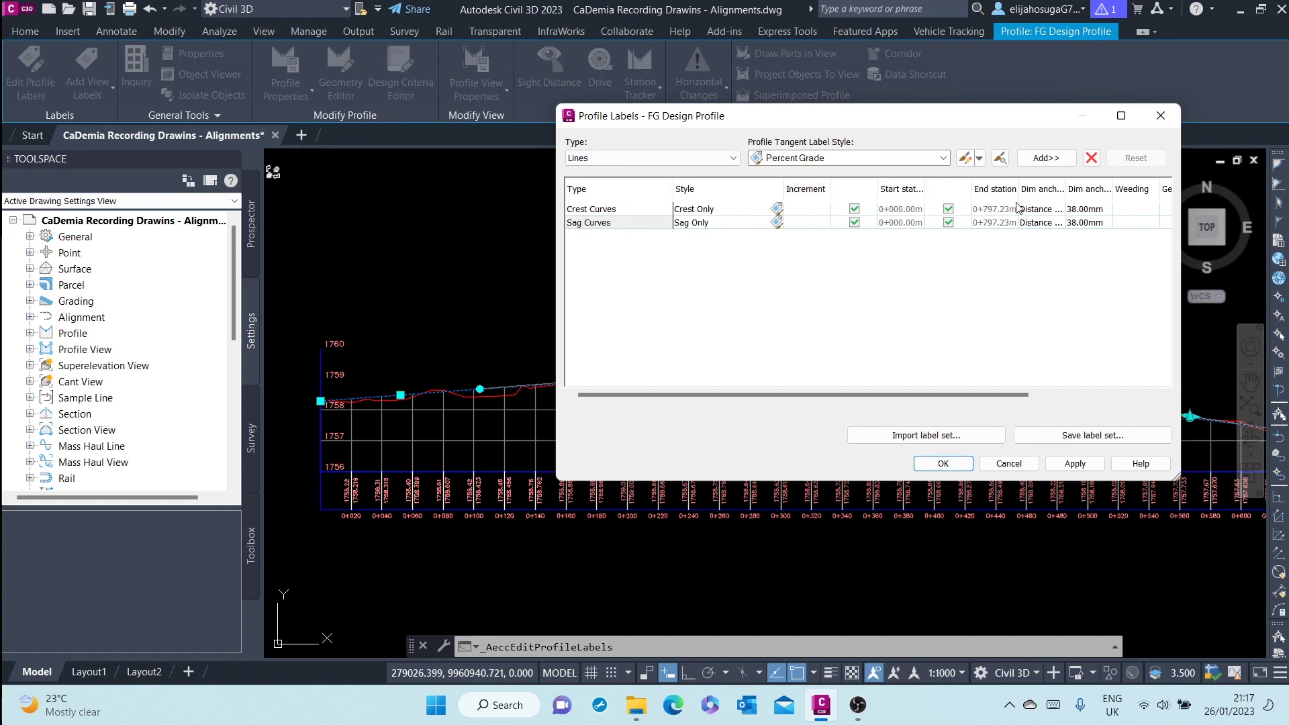
{"action": "left_click", "coordinate": [1043, 159]}
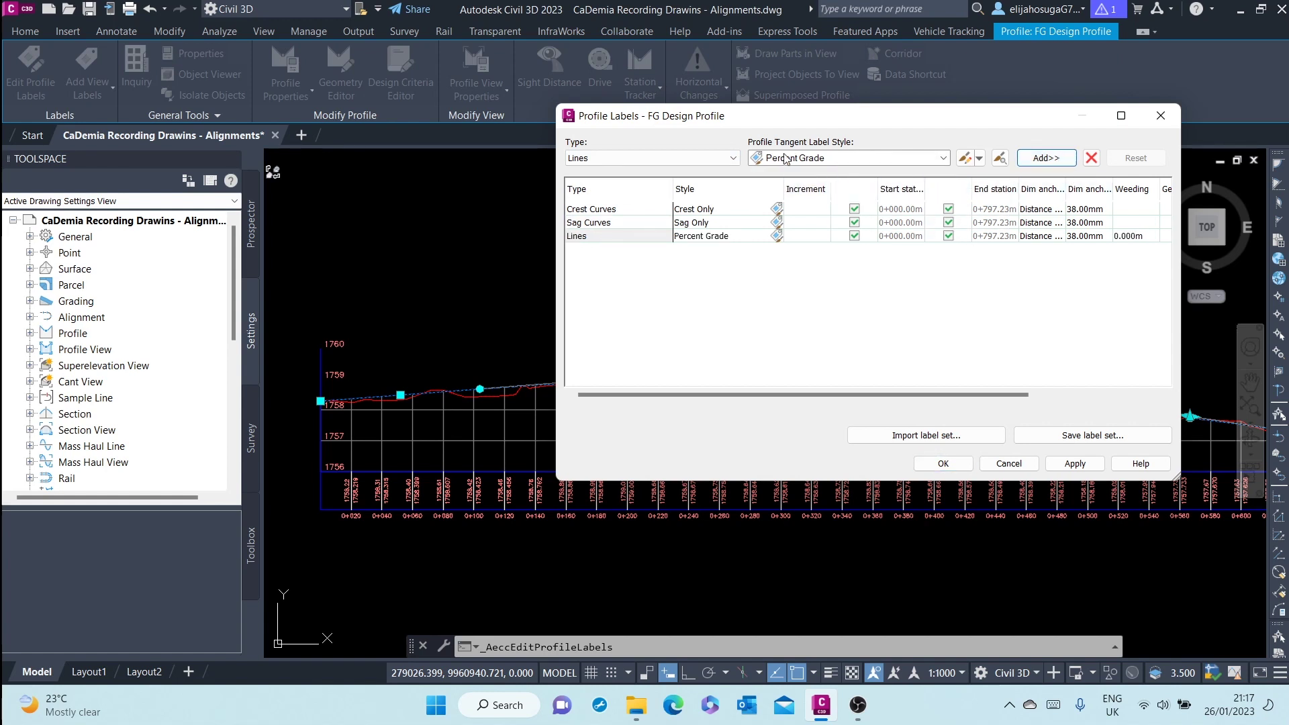
Step: Add a Grade Breaks label styled Station over Elevation to the list
{"action": "left_click", "coordinate": [702, 162]}
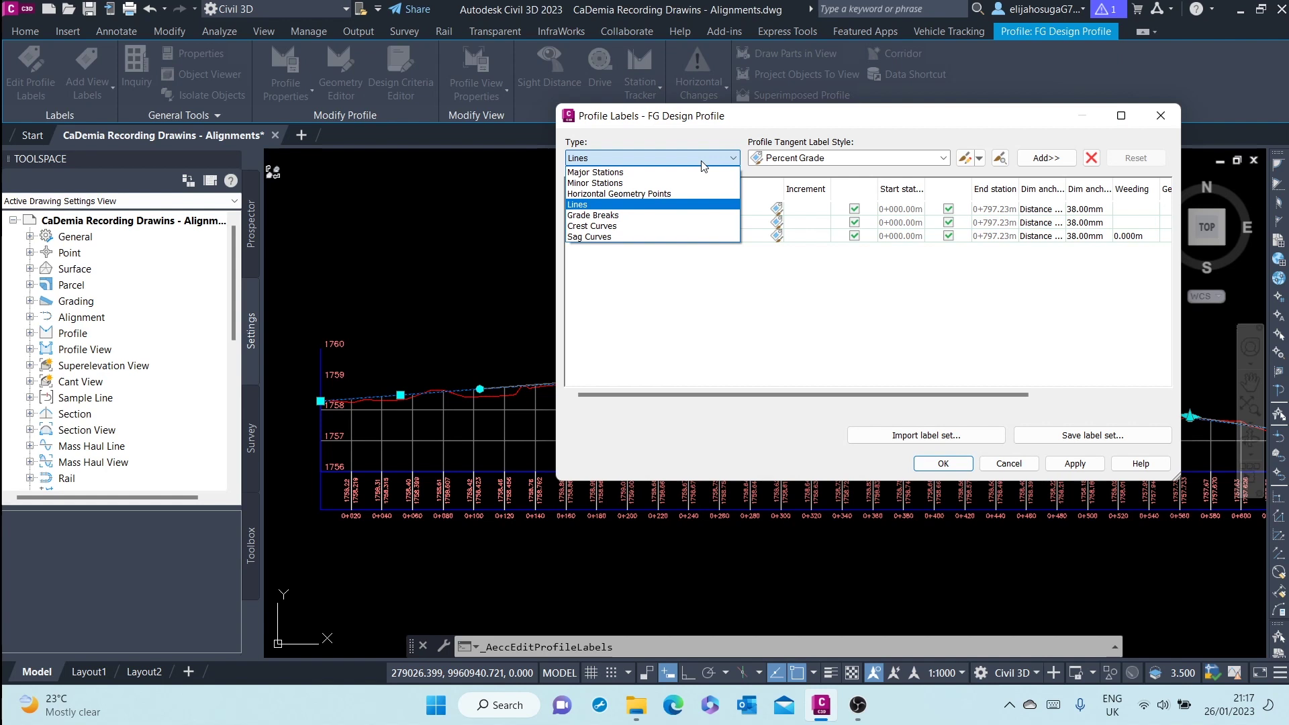
{"action": "left_click", "coordinate": [602, 215]}
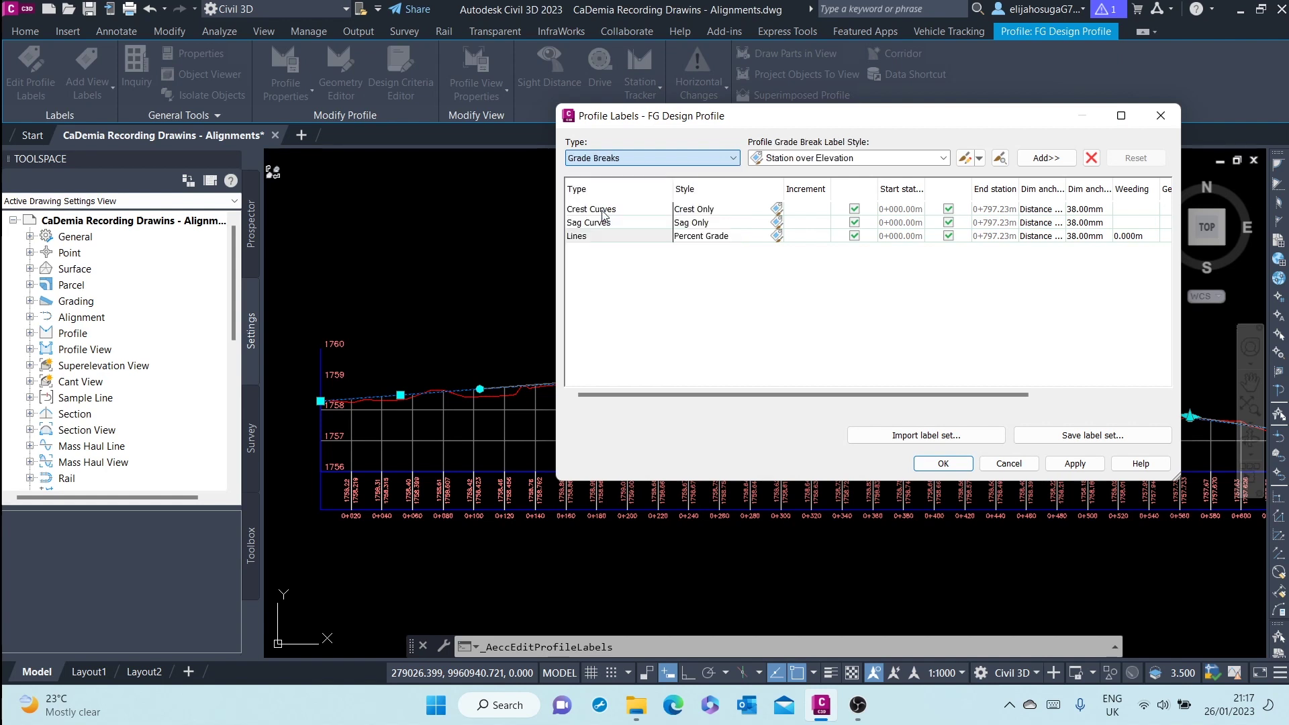
{"action": "left_click", "coordinate": [833, 161]}
{"action": "left_click", "coordinate": [833, 161]}
{"action": "left_click", "coordinate": [1037, 158]}
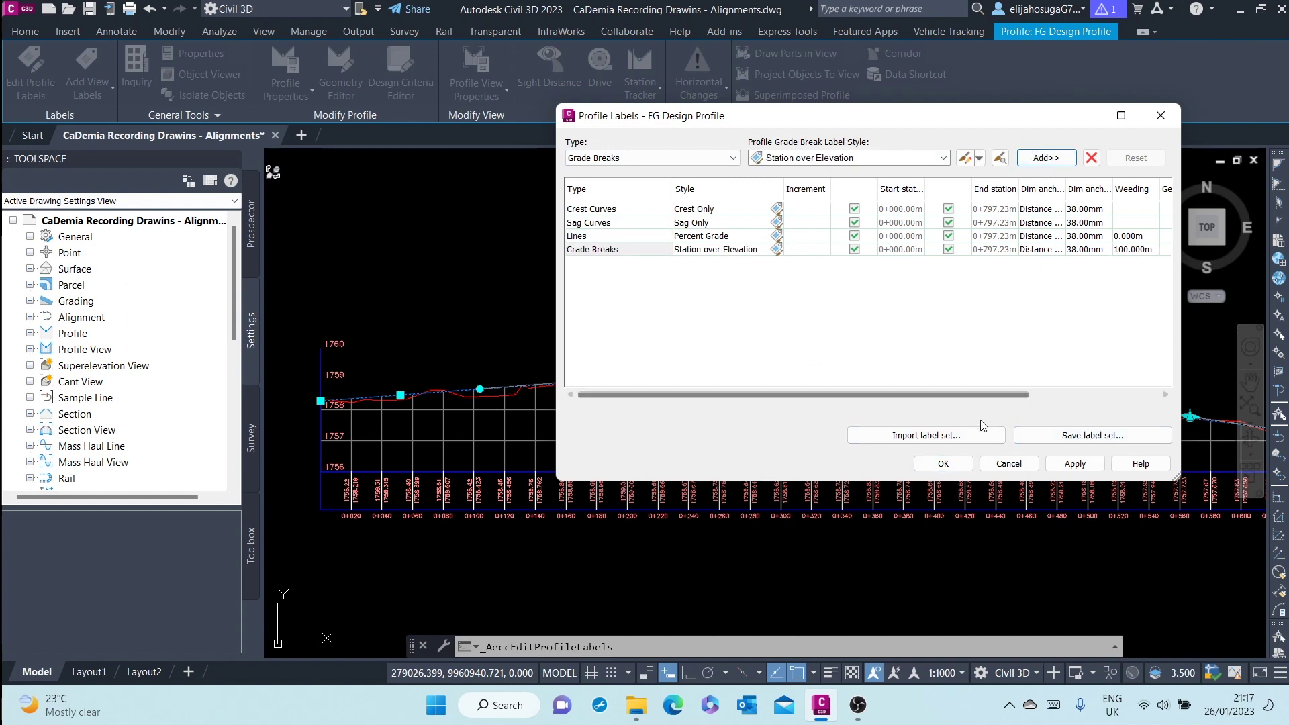
Step: Save the labels as set 'RD-1 label Set', apply them to the profile and close the dialog
{"action": "left_click", "coordinate": [1069, 439]}
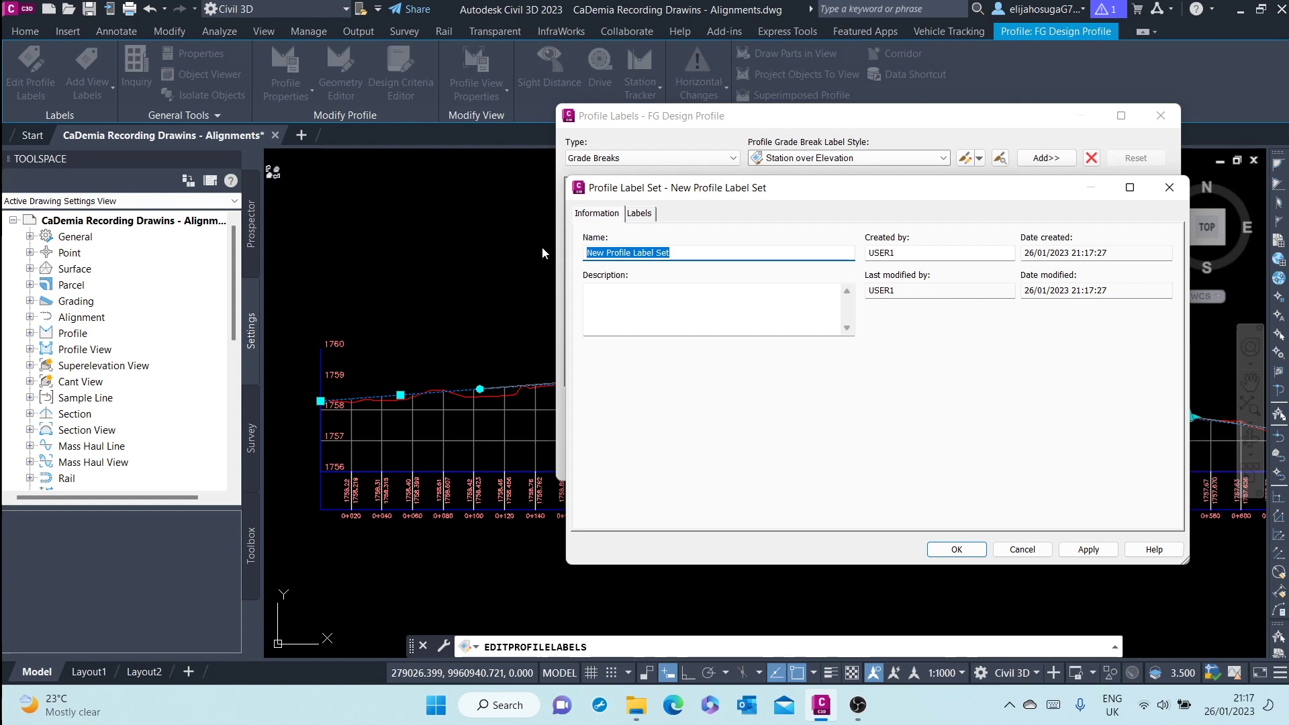
{"action": "type", "text": "RD-1 label"}
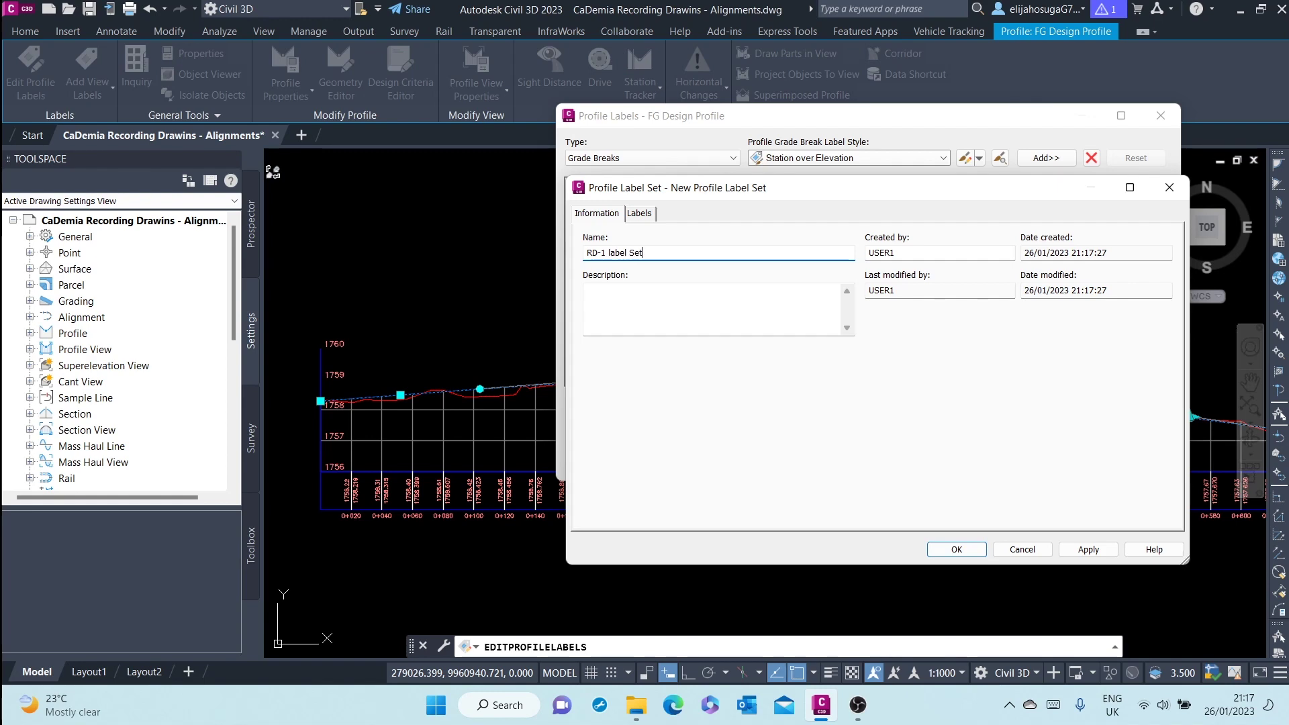
{"action": "left_click", "coordinate": [1083, 551]}
{"action": "left_click", "coordinate": [955, 548]}
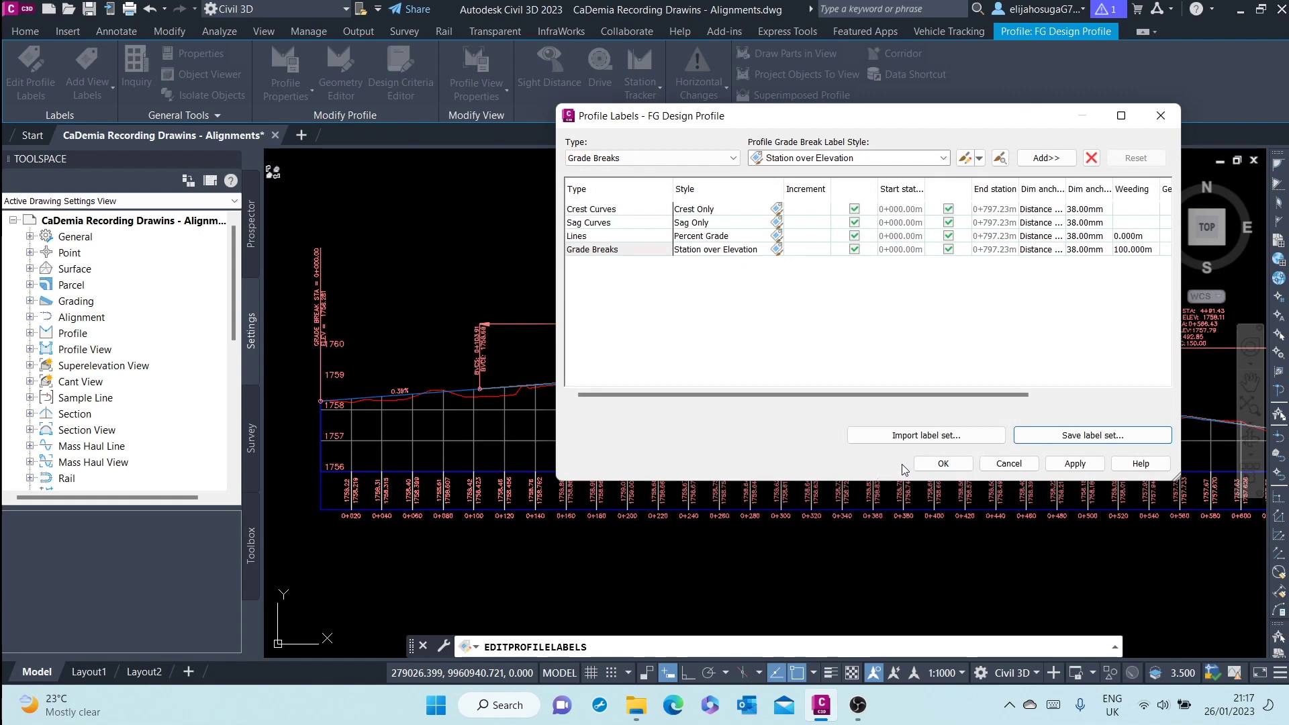
{"action": "left_click", "coordinate": [1075, 463]}
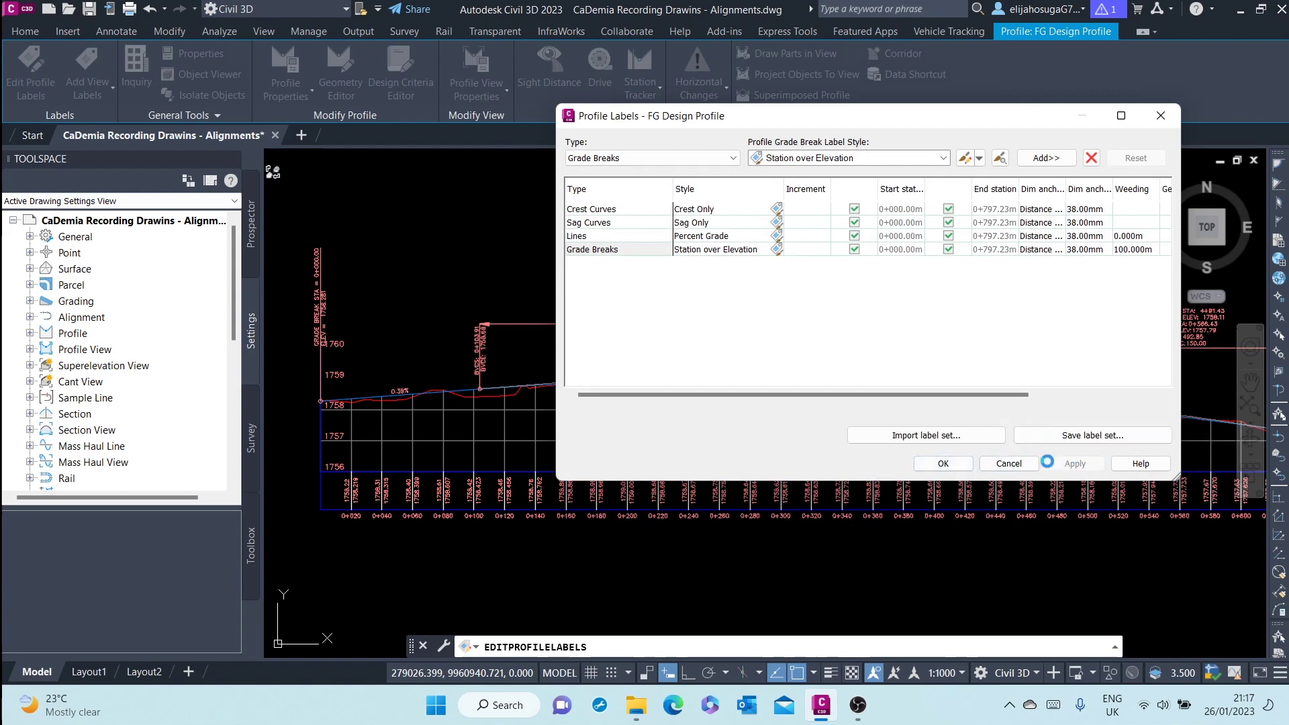
{"action": "left_click", "coordinate": [981, 464]}
Step: Deselect the profile and zoom in on the crest label: station 2+12.96, elevation 1758.90, K 281.06, LVC 150.00
{"action": "scroll", "coordinate": [925, 444], "scroll_direction": "down", "scroll_amount": 3}
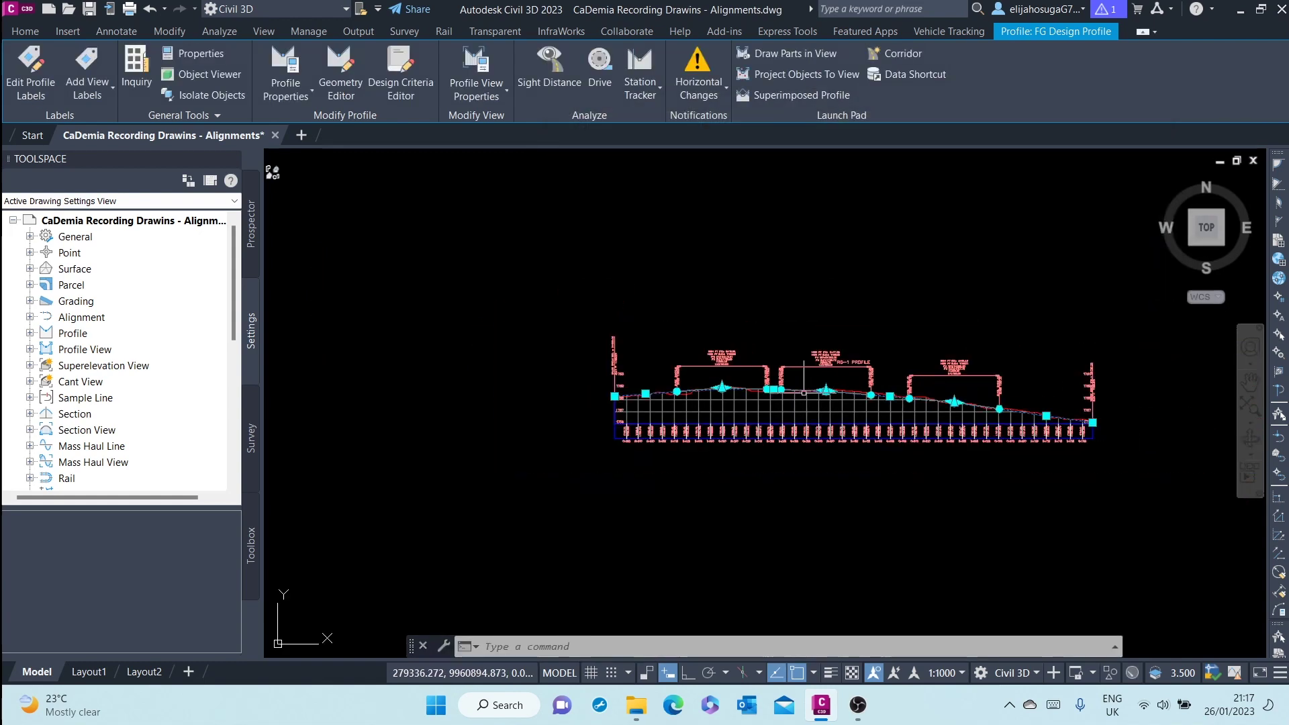
{"action": "middle_click_drag", "start_coordinate": [925, 444], "coordinate": [802, 373]}
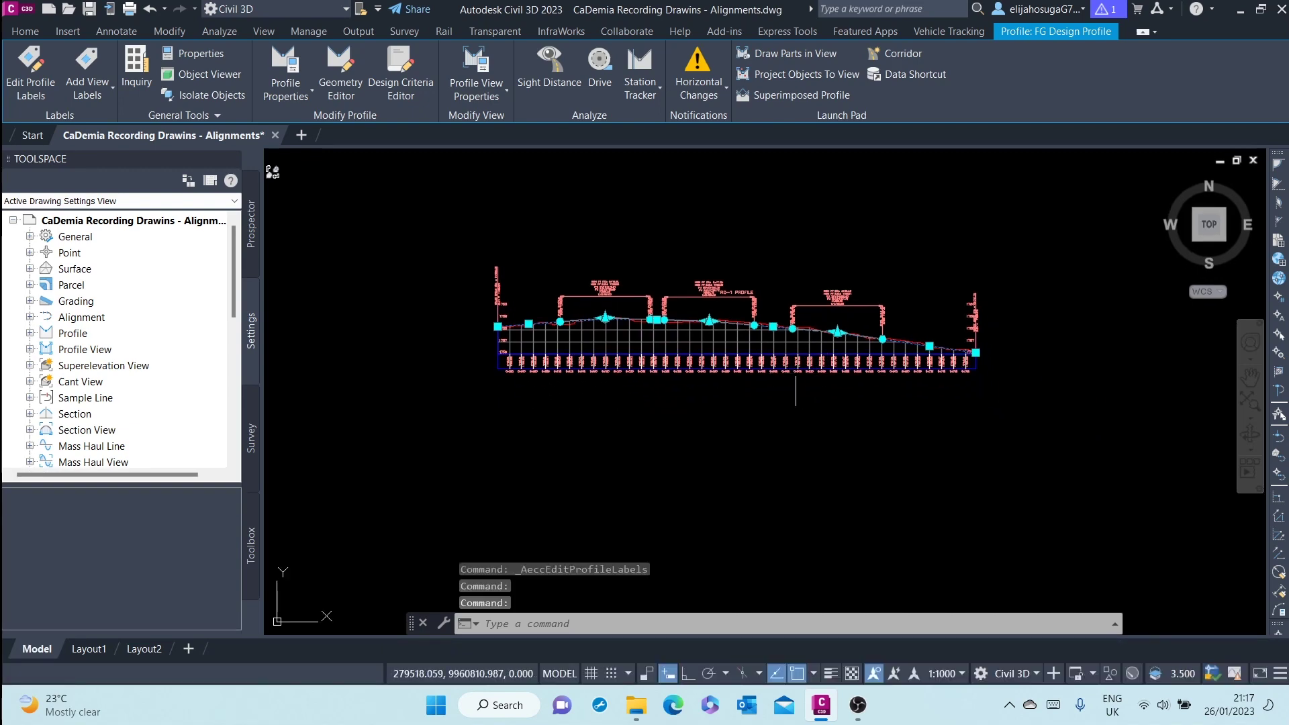
{"action": "key", "text": "Escape"}
{"action": "scroll", "coordinate": [795, 376], "scroll_direction": "up", "scroll_amount": 6}
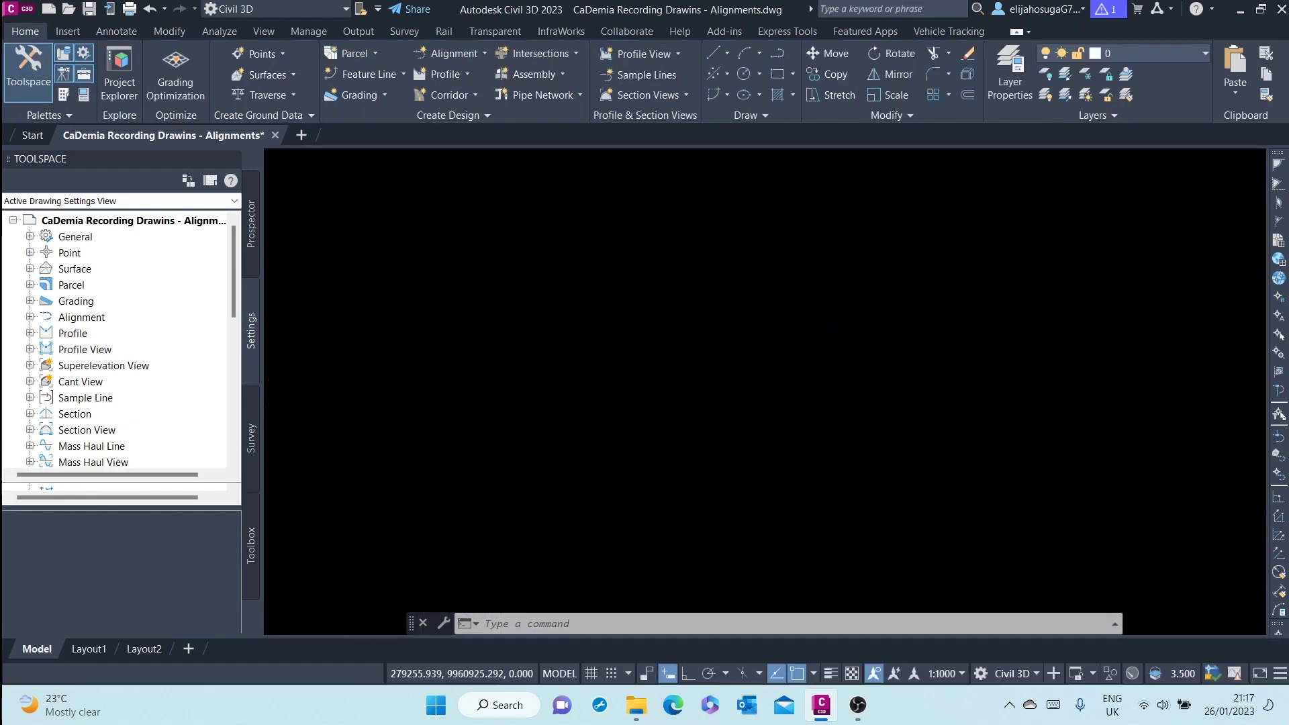
{"action": "scroll", "coordinate": [832, 325], "scroll_direction": "down", "scroll_amount": 5}
{"action": "scroll", "coordinate": [474, 439], "scroll_direction": "up", "scroll_amount": 4}
{"action": "key", "text": "Escape"}
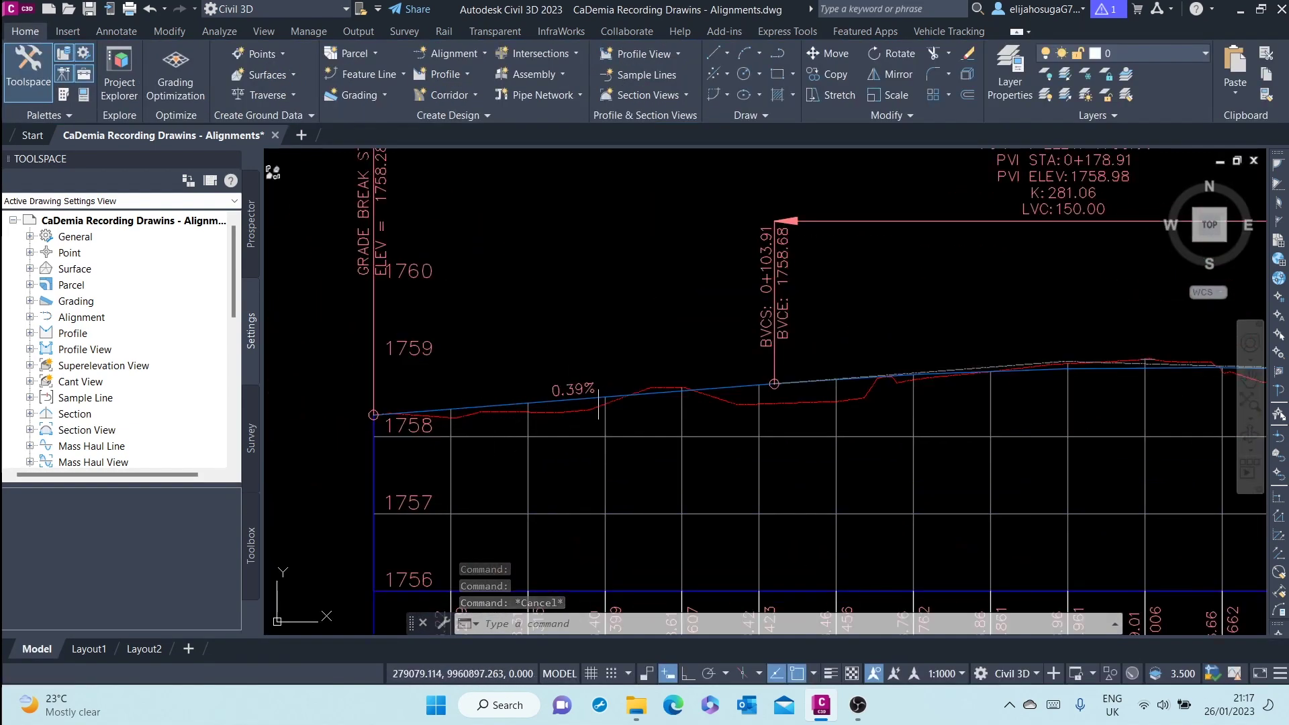
{"action": "scroll", "coordinate": [591, 386], "scroll_direction": "down", "scroll_amount": 2}
{"action": "scroll", "coordinate": [688, 396], "scroll_direction": "up", "scroll_amount": 2}
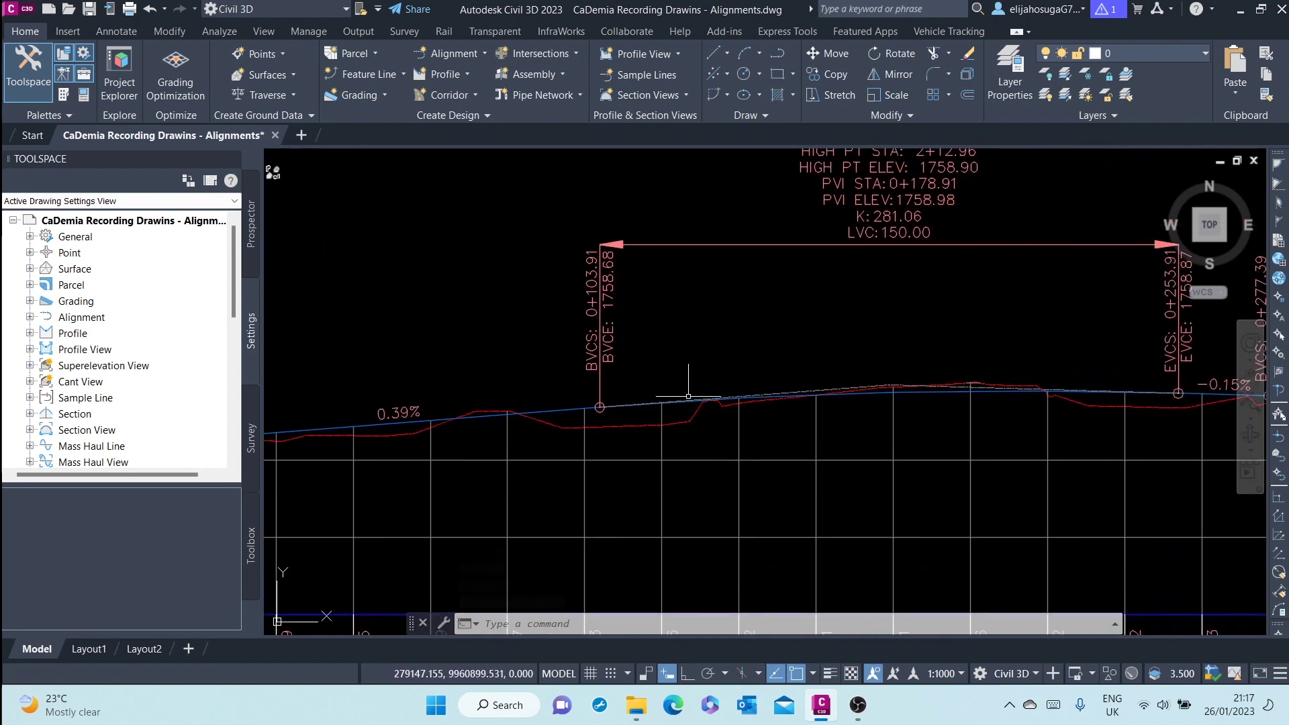
{"action": "scroll", "coordinate": [688, 396], "scroll_direction": "up", "scroll_amount": 3}
{"action": "scroll", "coordinate": [578, 383], "scroll_direction": "down", "scroll_amount": 5}
{"action": "scroll", "coordinate": [591, 430], "scroll_direction": "up", "scroll_amount": 3}
{"action": "scroll", "coordinate": [644, 441], "scroll_direction": "down", "scroll_amount": 1}
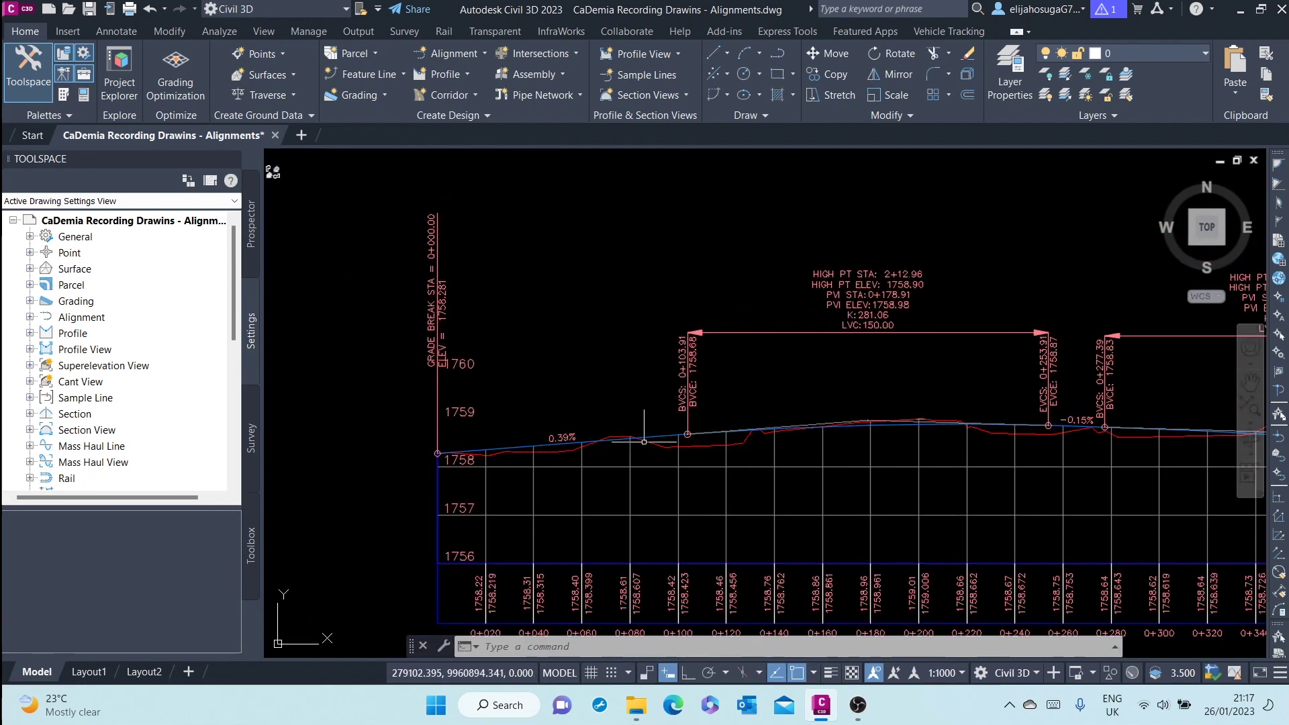
{"action": "scroll", "coordinate": [763, 437], "scroll_direction": "up", "scroll_amount": 1}
{"action": "scroll", "coordinate": [886, 383], "scroll_direction": "up", "scroll_amount": 5}
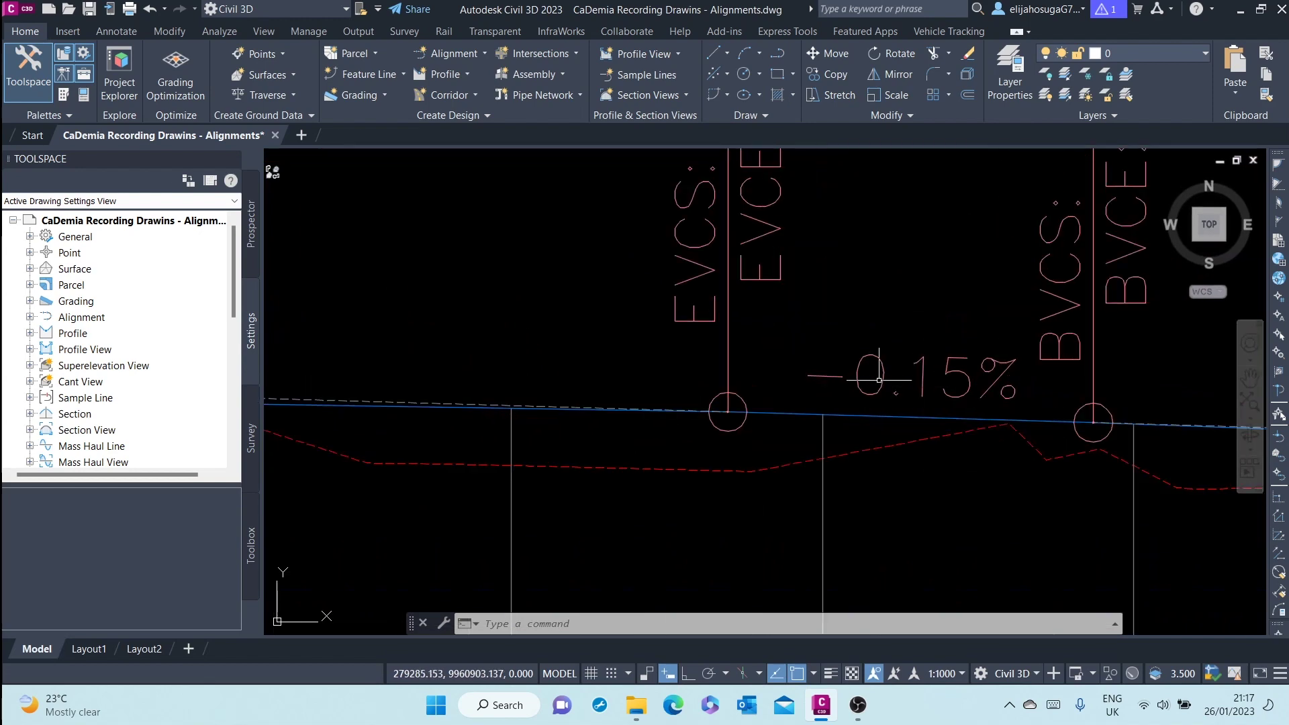
{"action": "scroll", "coordinate": [886, 380], "scroll_direction": "down", "scroll_amount": 3}
{"action": "scroll", "coordinate": [859, 386], "scroll_direction": "down", "scroll_amount": 3}
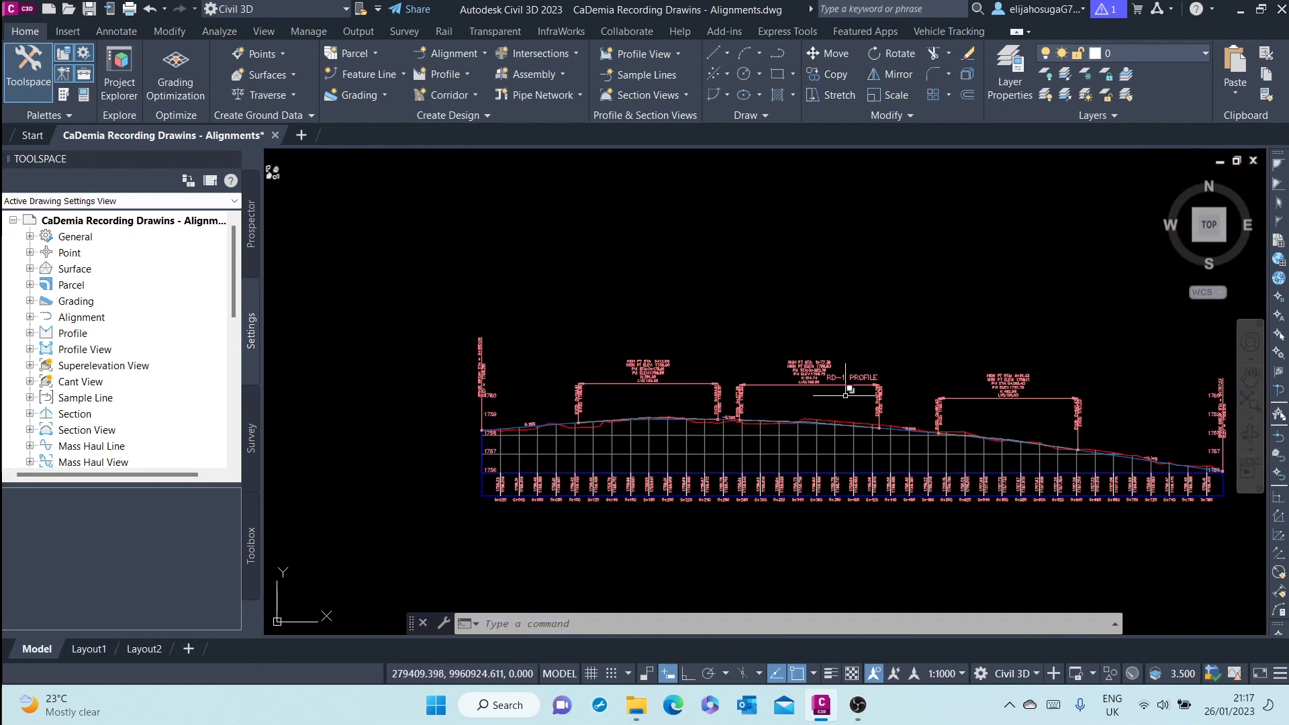
{"action": "scroll", "coordinate": [561, 369], "scroll_direction": "up", "scroll_amount": 3}
{"action": "scroll", "coordinate": [786, 338], "scroll_direction": "up", "scroll_amount": 5}
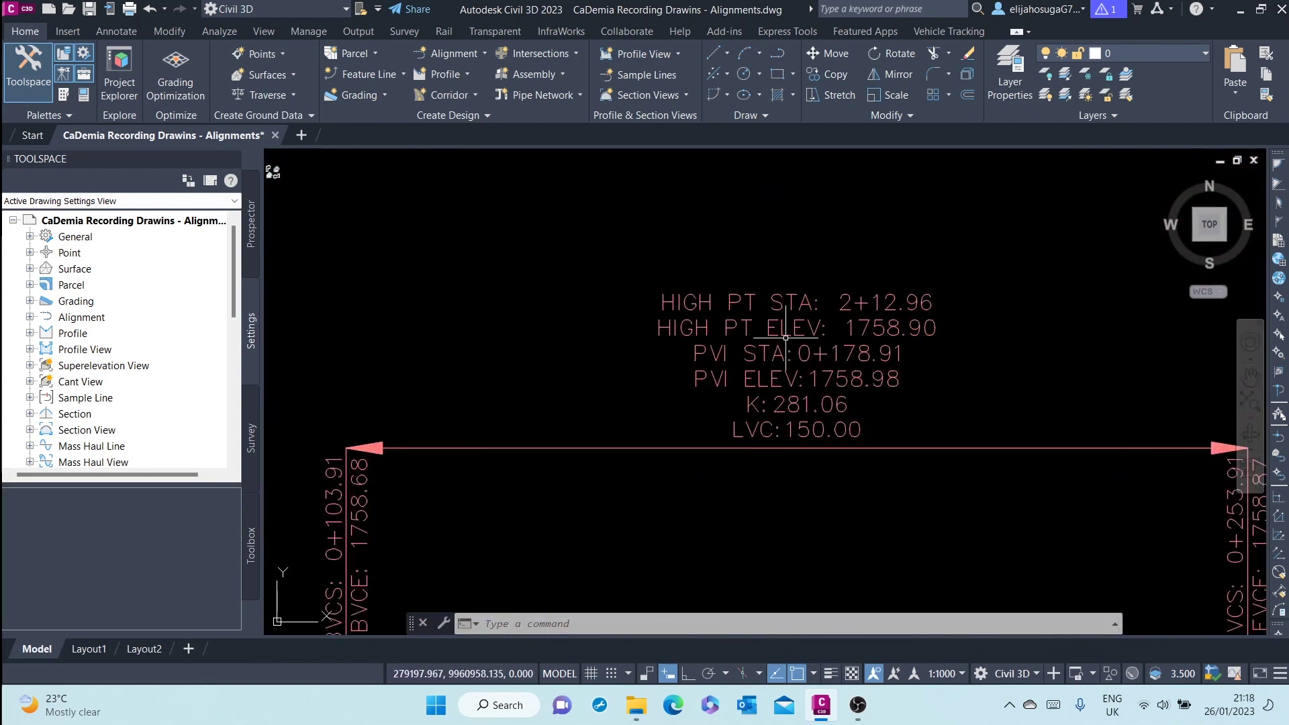
{"action": "scroll", "coordinate": [785, 338], "scroll_direction": "down", "scroll_amount": 4}
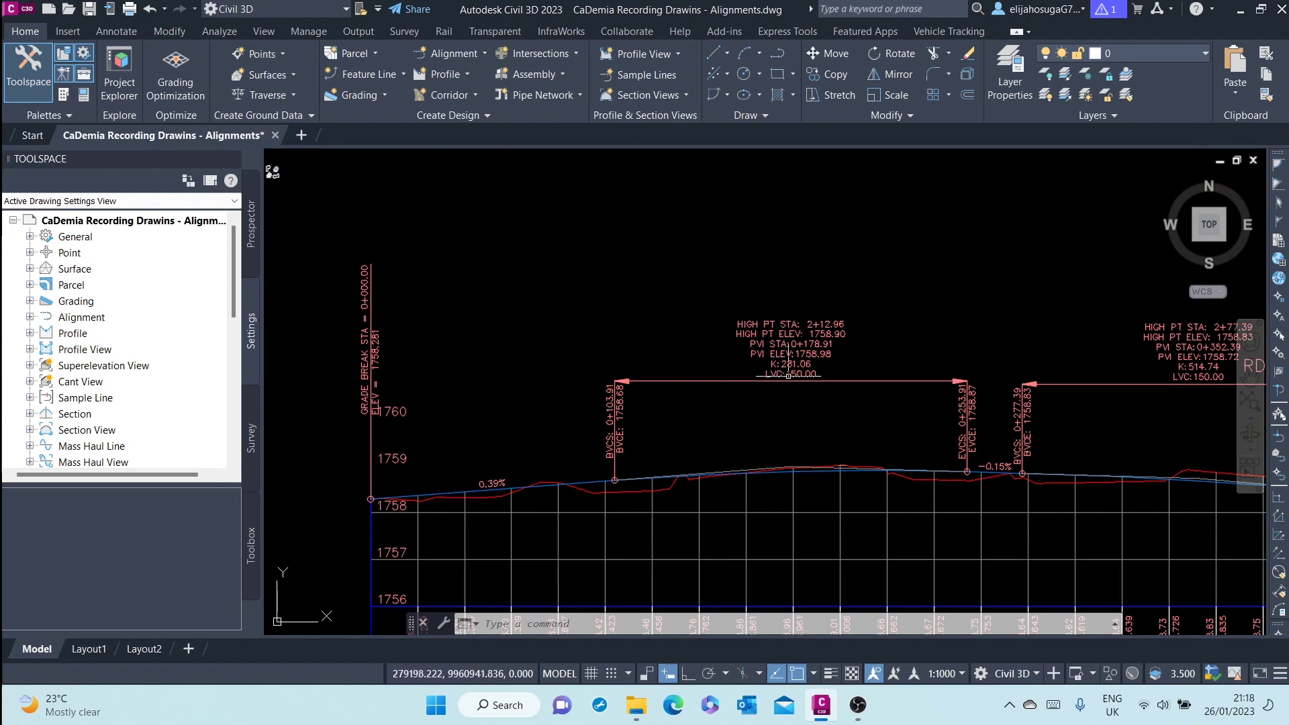
{"action": "scroll", "coordinate": [795, 368], "scroll_direction": "up", "scroll_amount": 5}
{"action": "scroll", "coordinate": [795, 369], "scroll_direction": "down", "scroll_amount": 5}
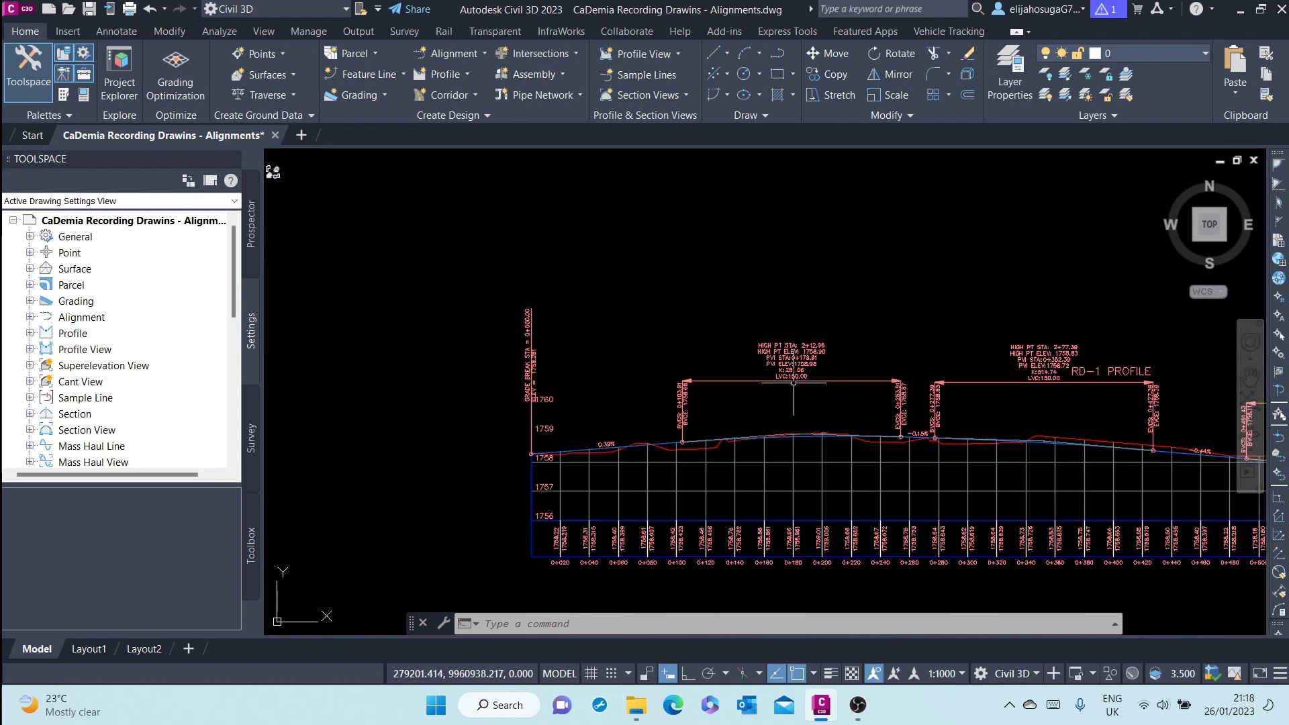
{"action": "scroll", "coordinate": [795, 380], "scroll_direction": "up", "scroll_amount": 2}
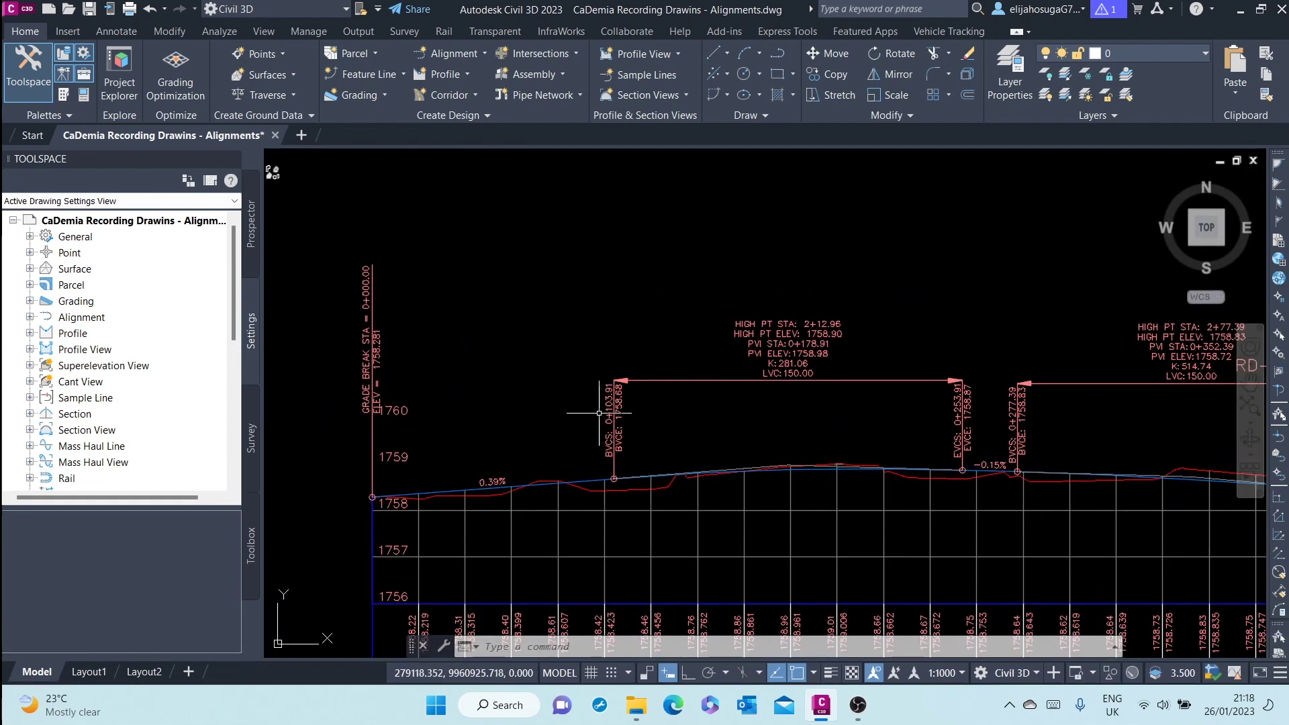
{"action": "scroll", "coordinate": [685, 419], "scroll_direction": "down", "scroll_amount": 2}
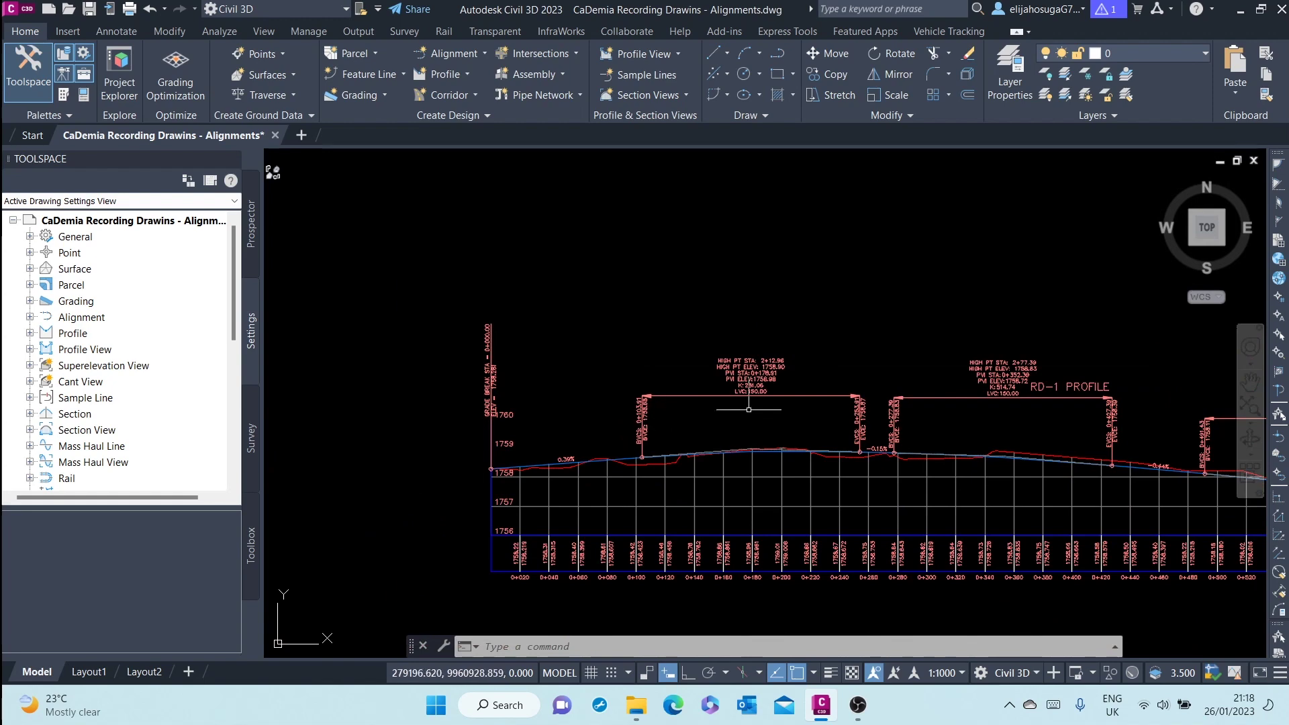
{"action": "scroll", "coordinate": [748, 408], "scroll_direction": "up", "scroll_amount": 4}
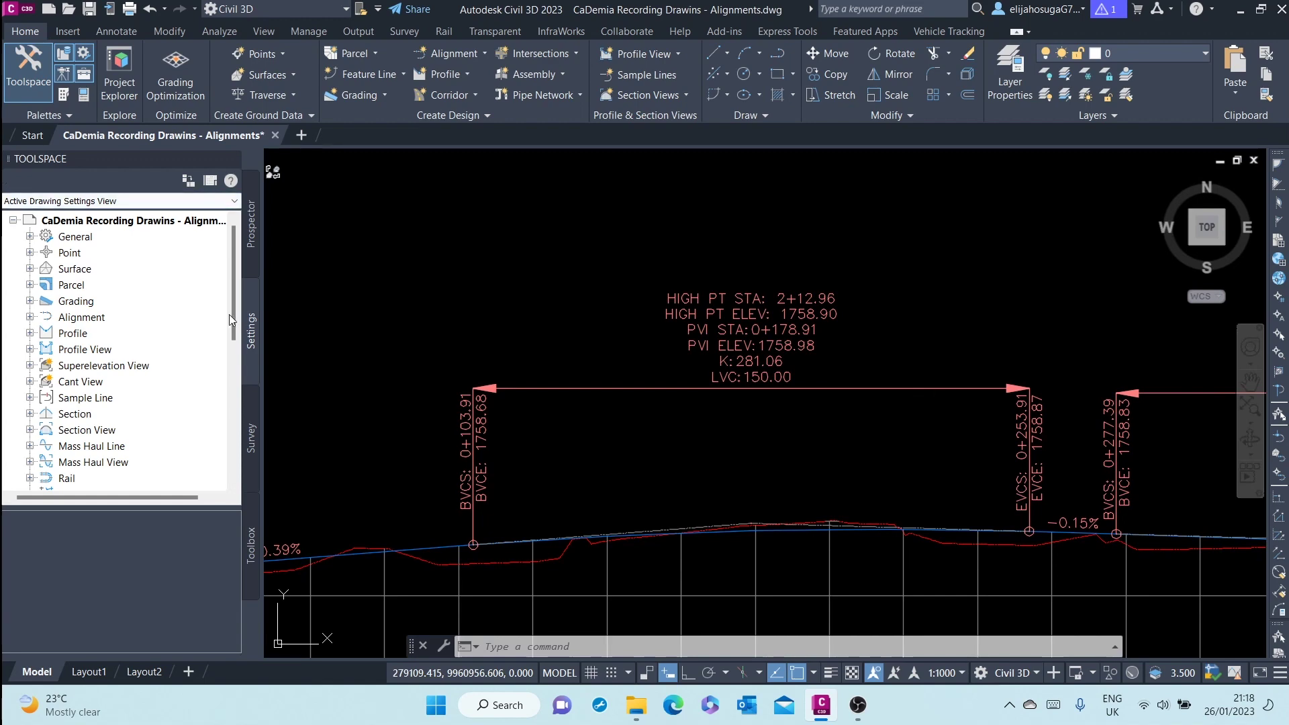
Step: Scroll the Drawing Settings Abbreviations list to the profile entries (BVCS, EVCS, K) and close it unchanged
{"action": "right_click", "coordinate": [101, 221]}
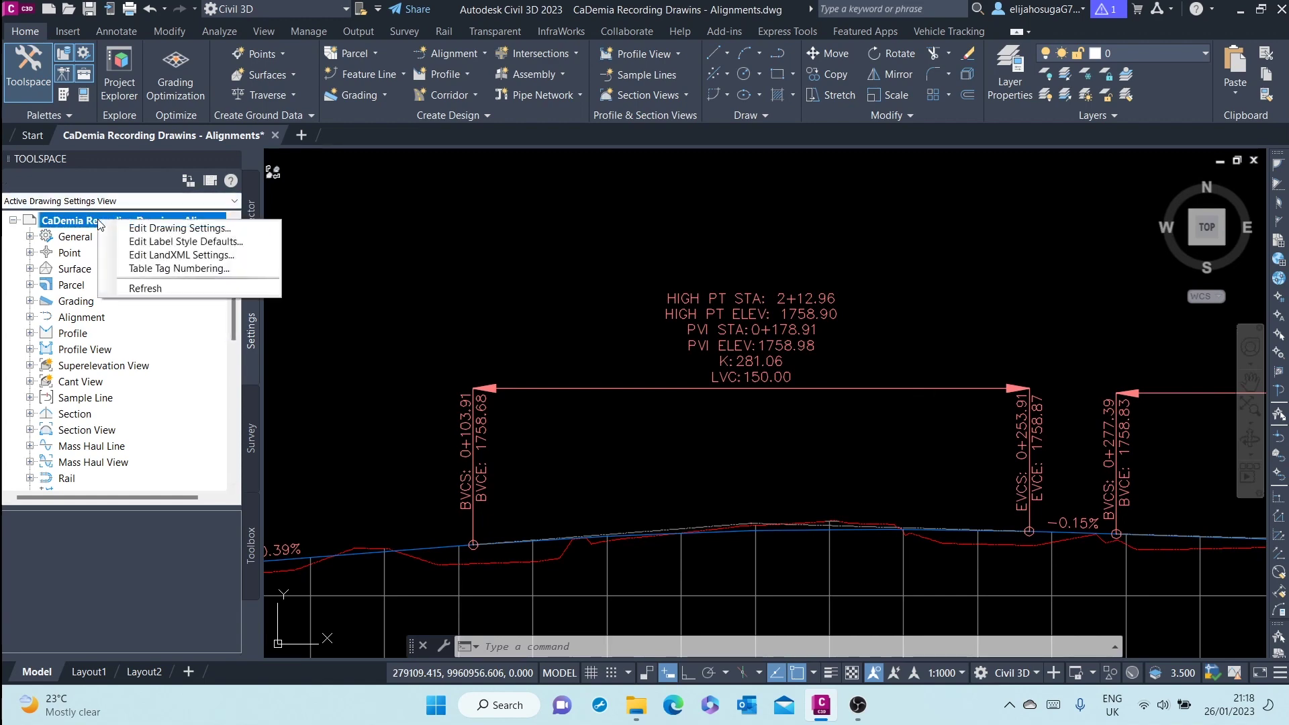
{"action": "left_click", "coordinate": [152, 230]}
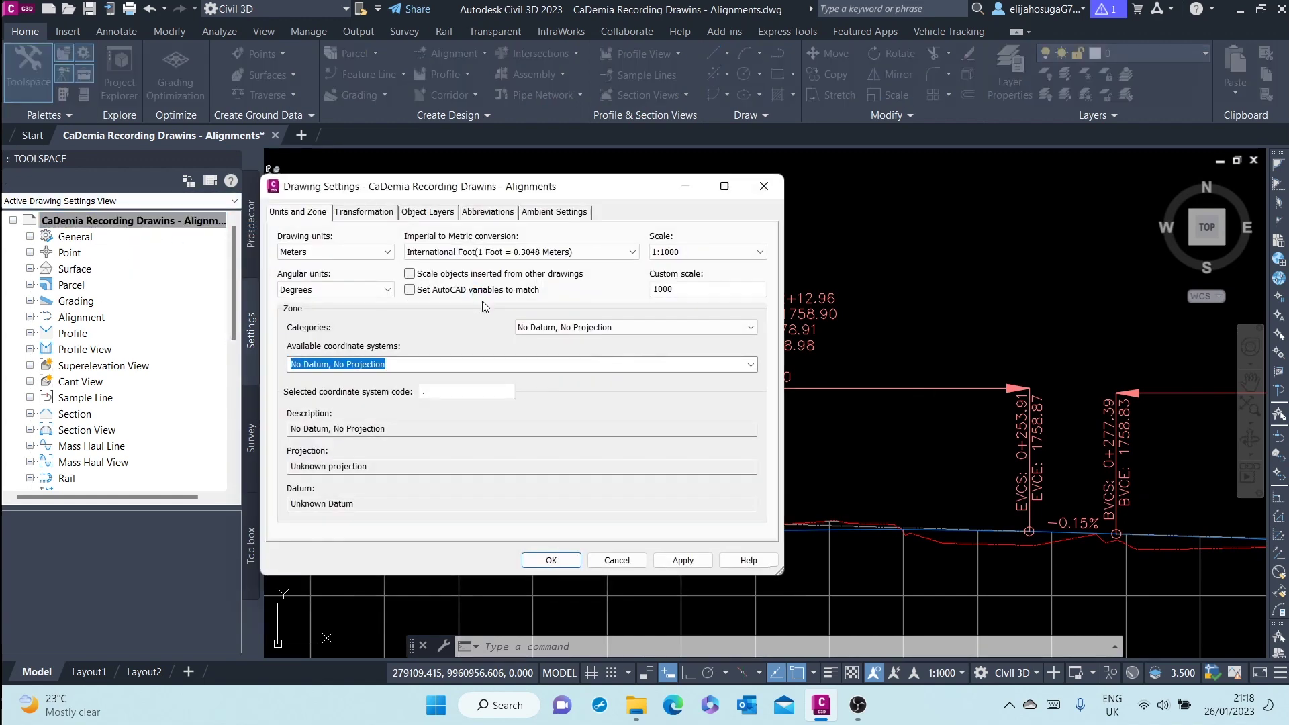
{"action": "left_click", "coordinate": [484, 212]}
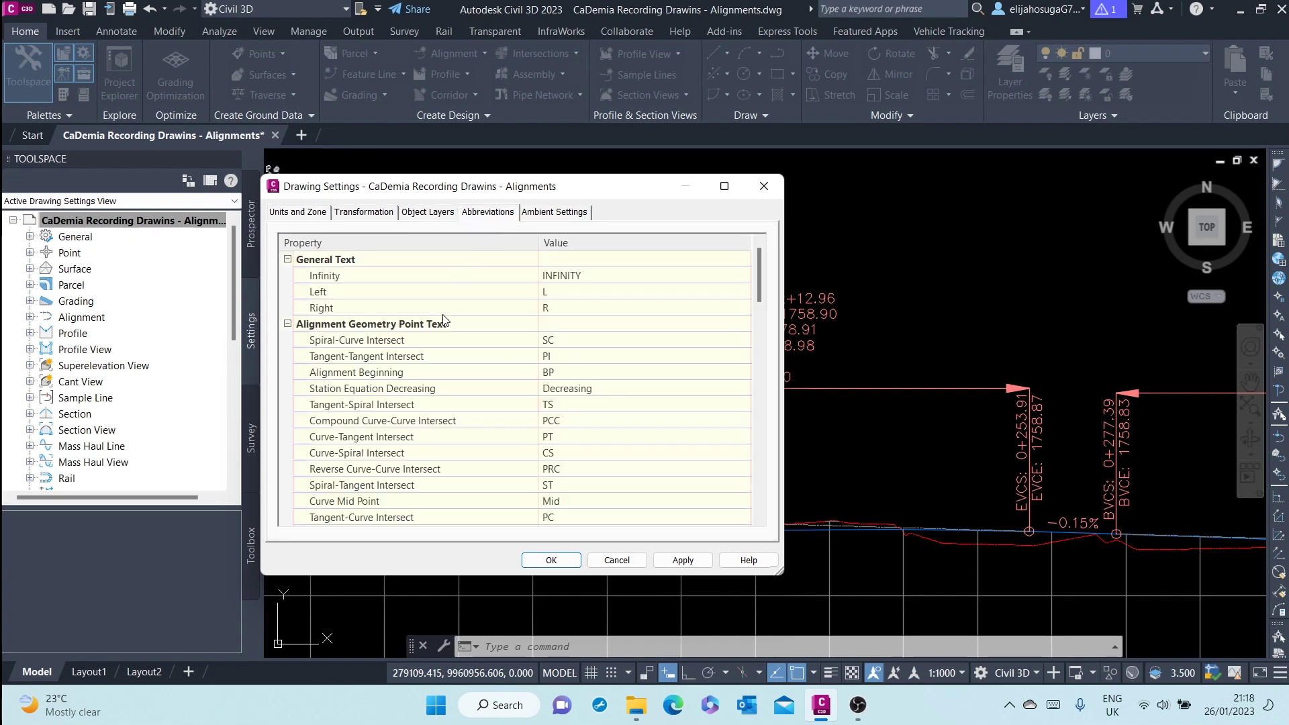
{"action": "scroll", "coordinate": [481, 379], "scroll_direction": "down", "scroll_amount": 3}
{"action": "scroll", "coordinate": [544, 413], "scroll_direction": "down", "scroll_amount": 10}
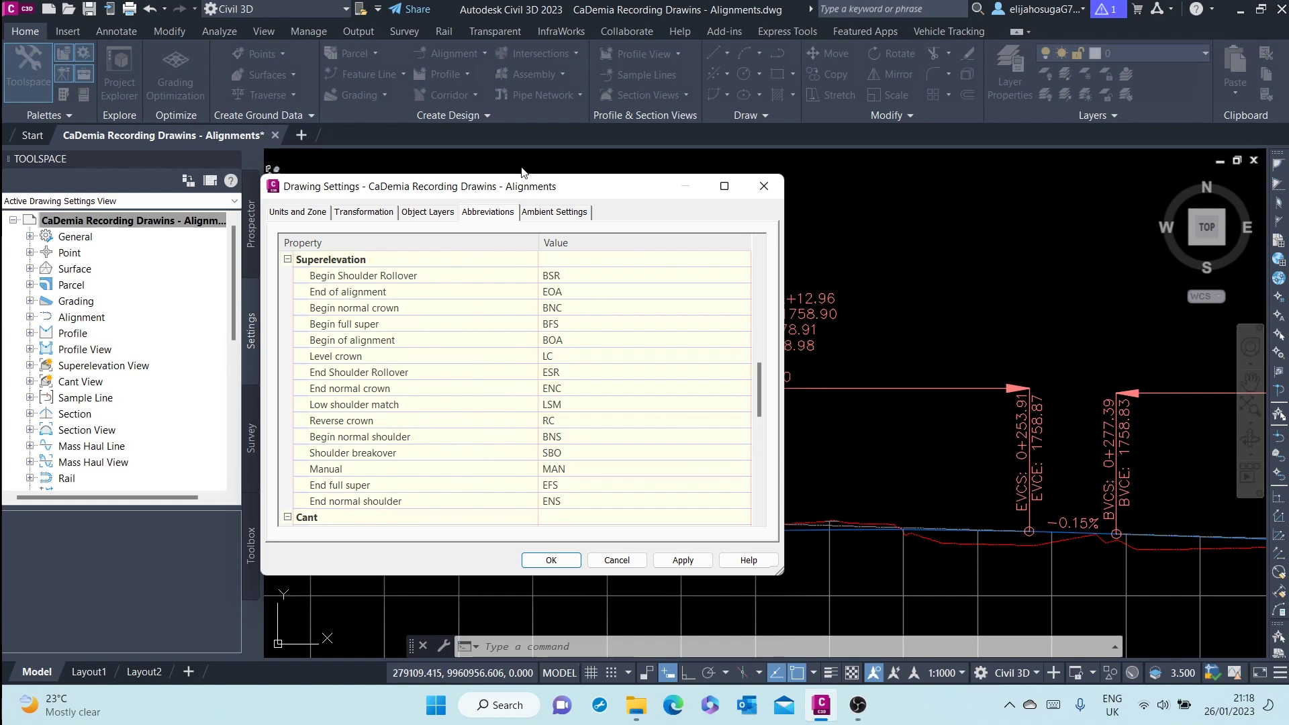
{"action": "mouse_move", "coordinate": [564, 189]}
{"action": "left_mouse_down"}
{"action": "mouse_move", "coordinate": [951, 380]}
{"action": "mouse_move", "coordinate": [1066, 263]}
{"action": "mouse_move", "coordinate": [930, 258]}
{"action": "left_mouse_up"}
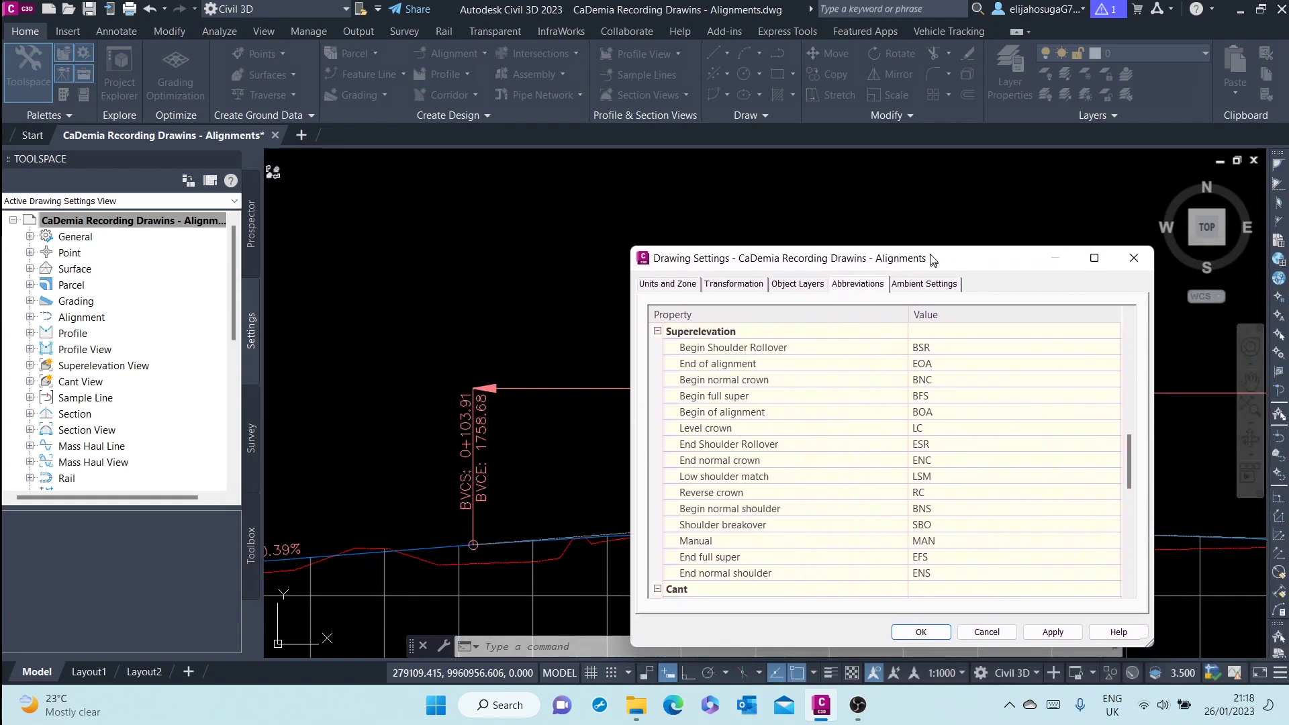
{"action": "scroll", "coordinate": [855, 446], "scroll_direction": "down", "scroll_amount": 9}
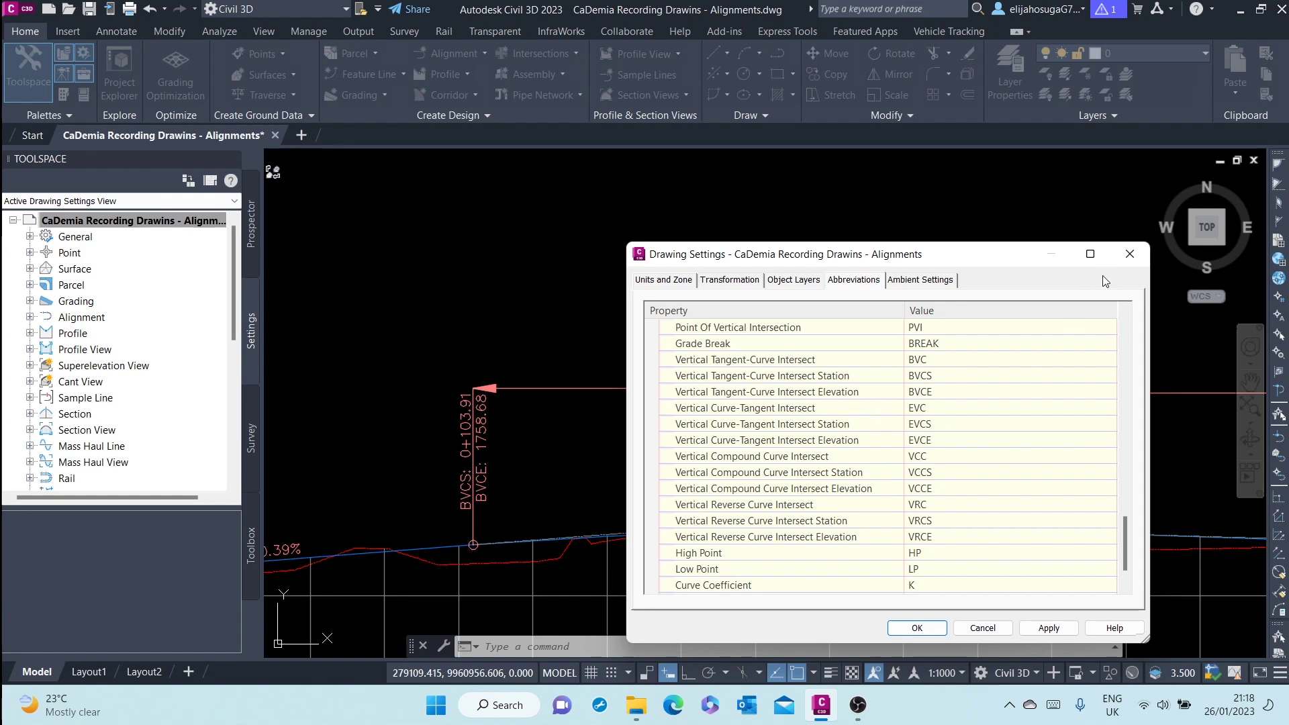
{"action": "left_click", "coordinate": [1128, 253]}
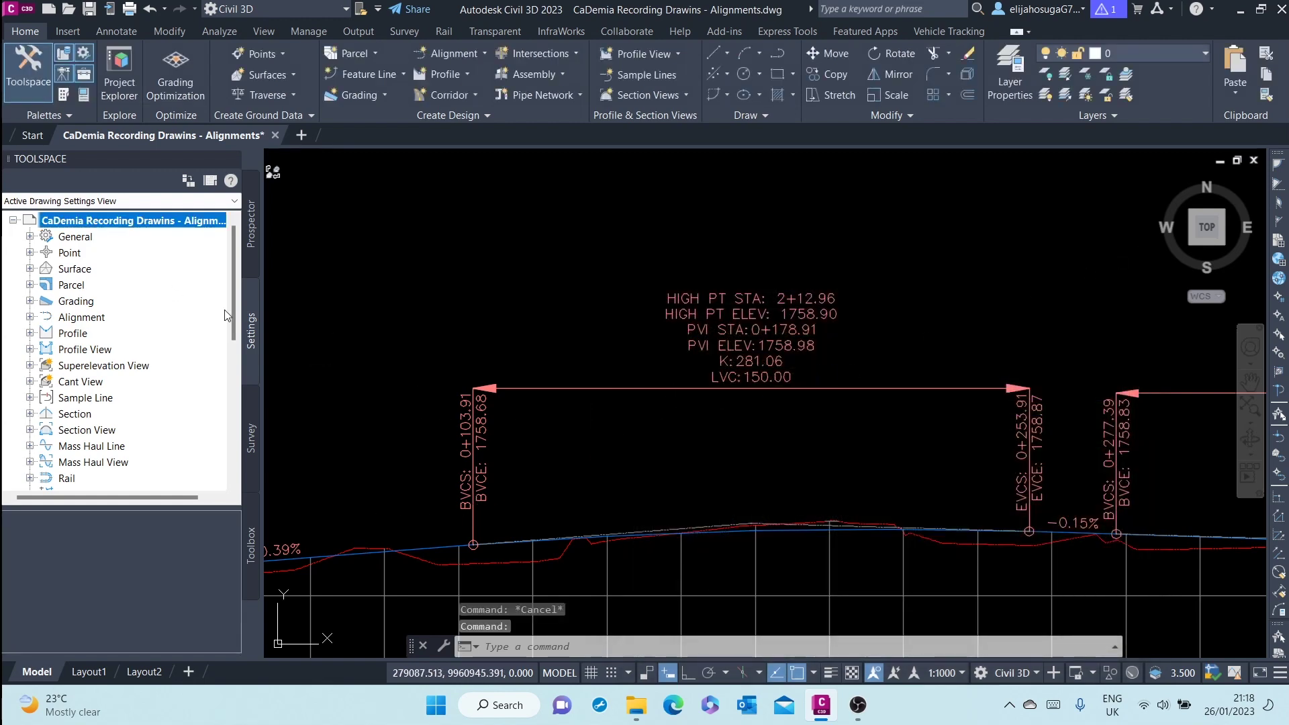
{"action": "right_click", "coordinate": [114, 220]}
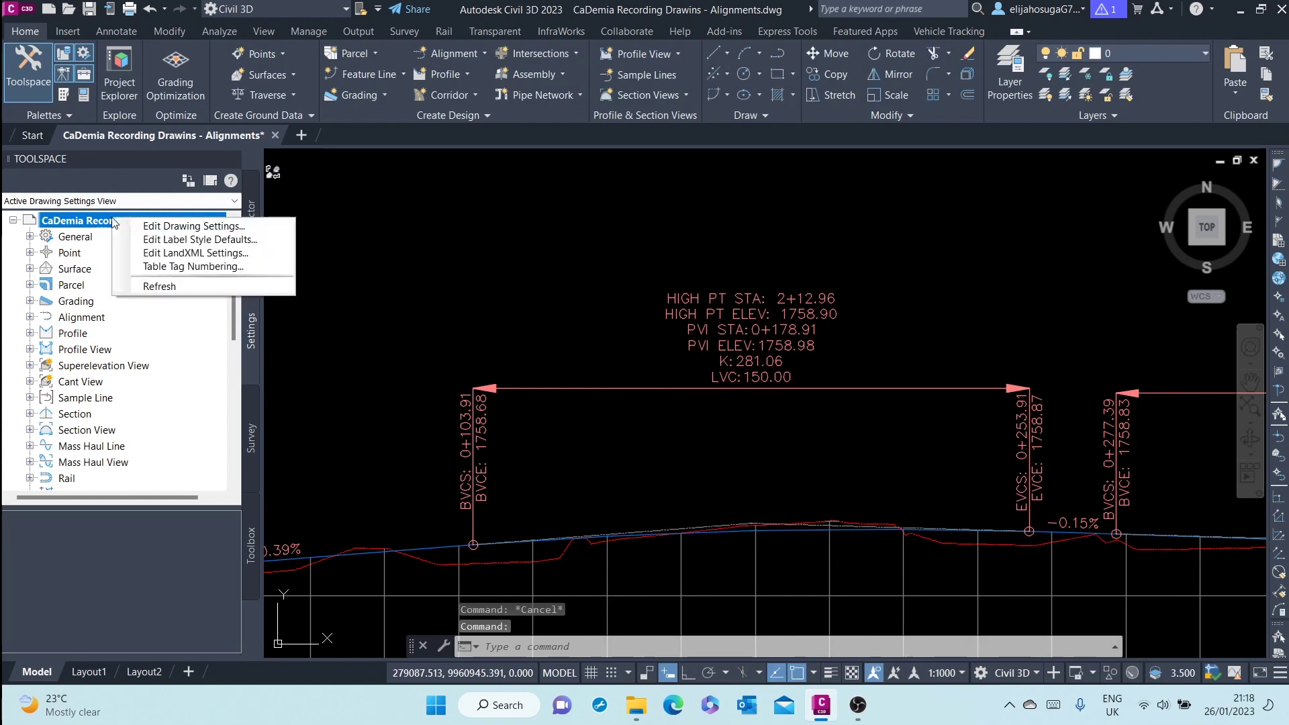
{"action": "left_click", "coordinate": [174, 229]}
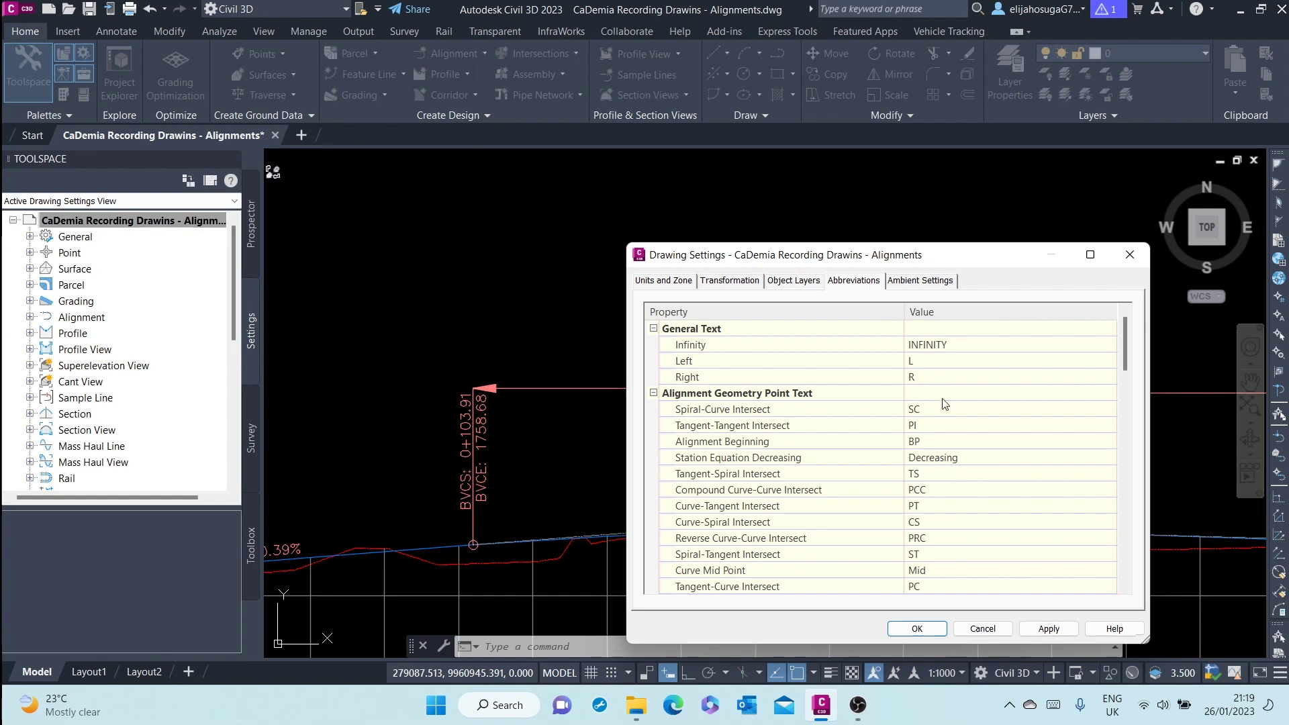
{"action": "scroll", "coordinate": [943, 403], "scroll_direction": "down", "scroll_amount": 10}
Step: Close the drawing settings, then zoom out and pan until the whole labelled RD-1 profile shows
{"action": "left_click", "coordinate": [1129, 254]}
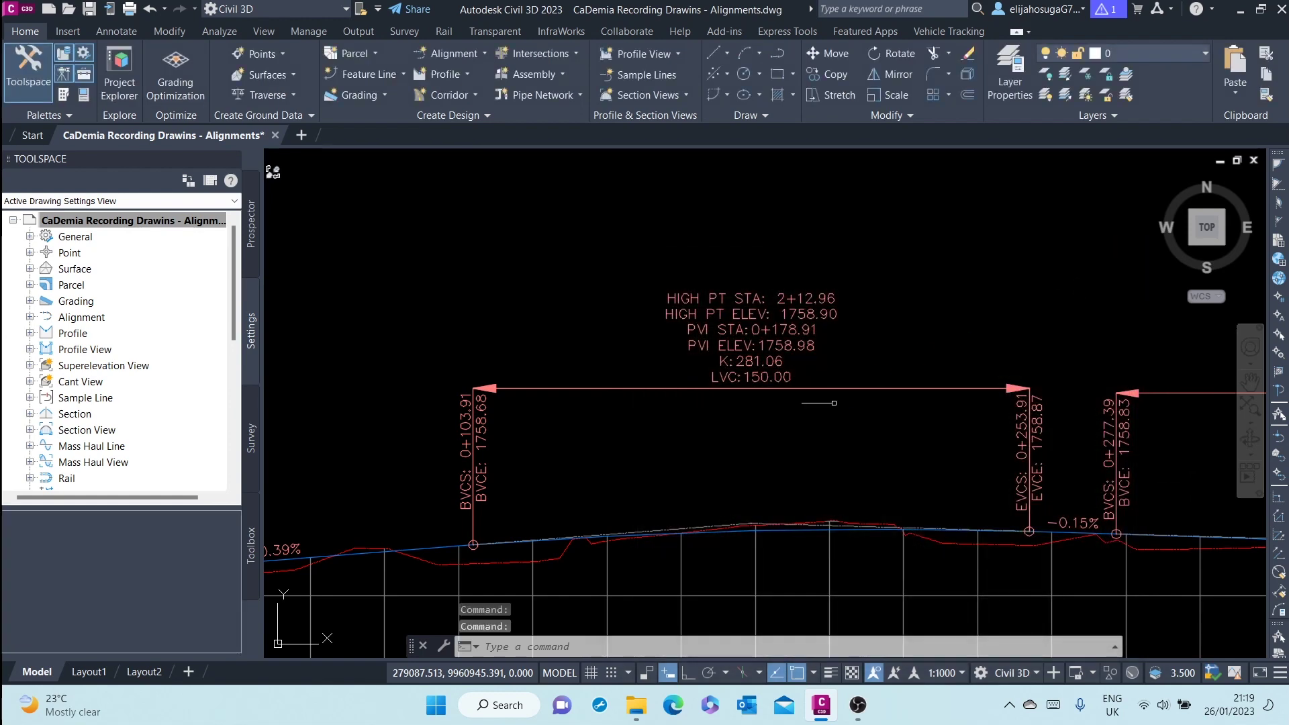
{"action": "scroll", "coordinate": [811, 415], "scroll_direction": "down", "scroll_amount": 4}
{"action": "mouse_move", "coordinate": [964, 465]}
{"action": "middle_mouse_down"}
{"action": "mouse_move", "coordinate": [752, 385]}
{"action": "mouse_move", "coordinate": [763, 374]}
{"action": "middle_mouse_up"}
{"action": "scroll", "coordinate": [777, 374], "scroll_direction": "down", "scroll_amount": 3}
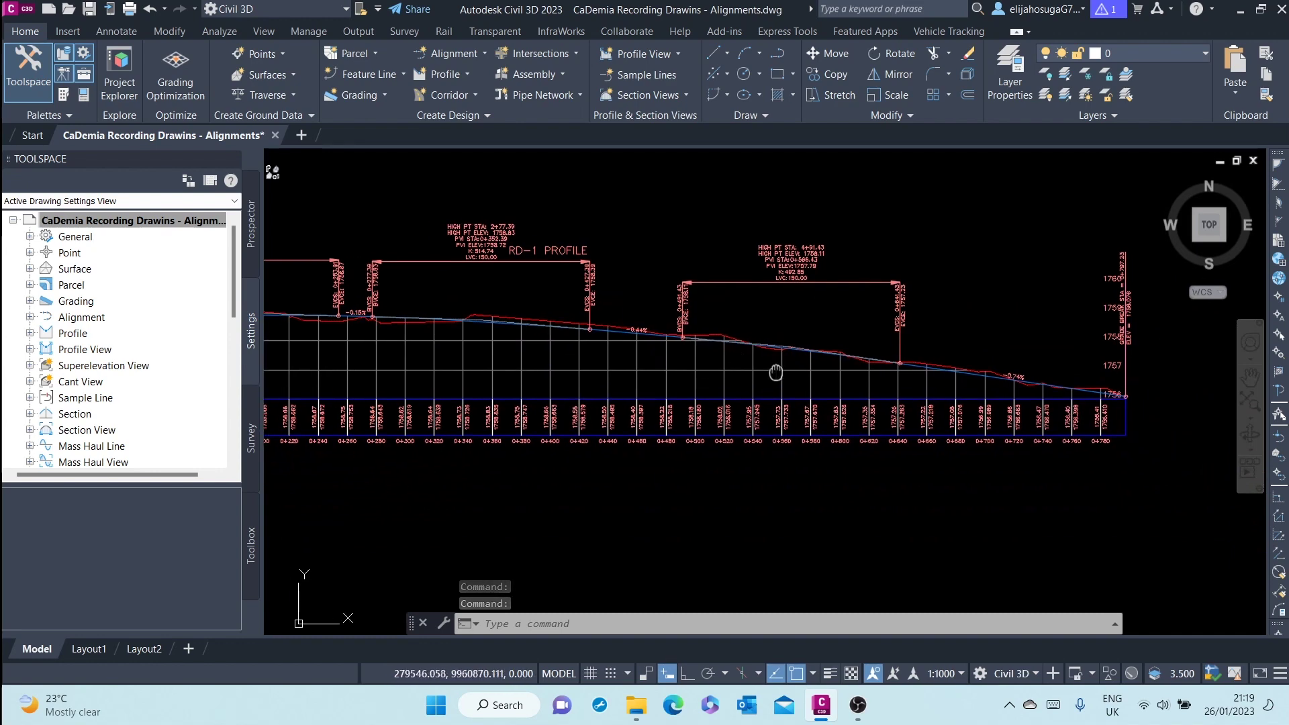